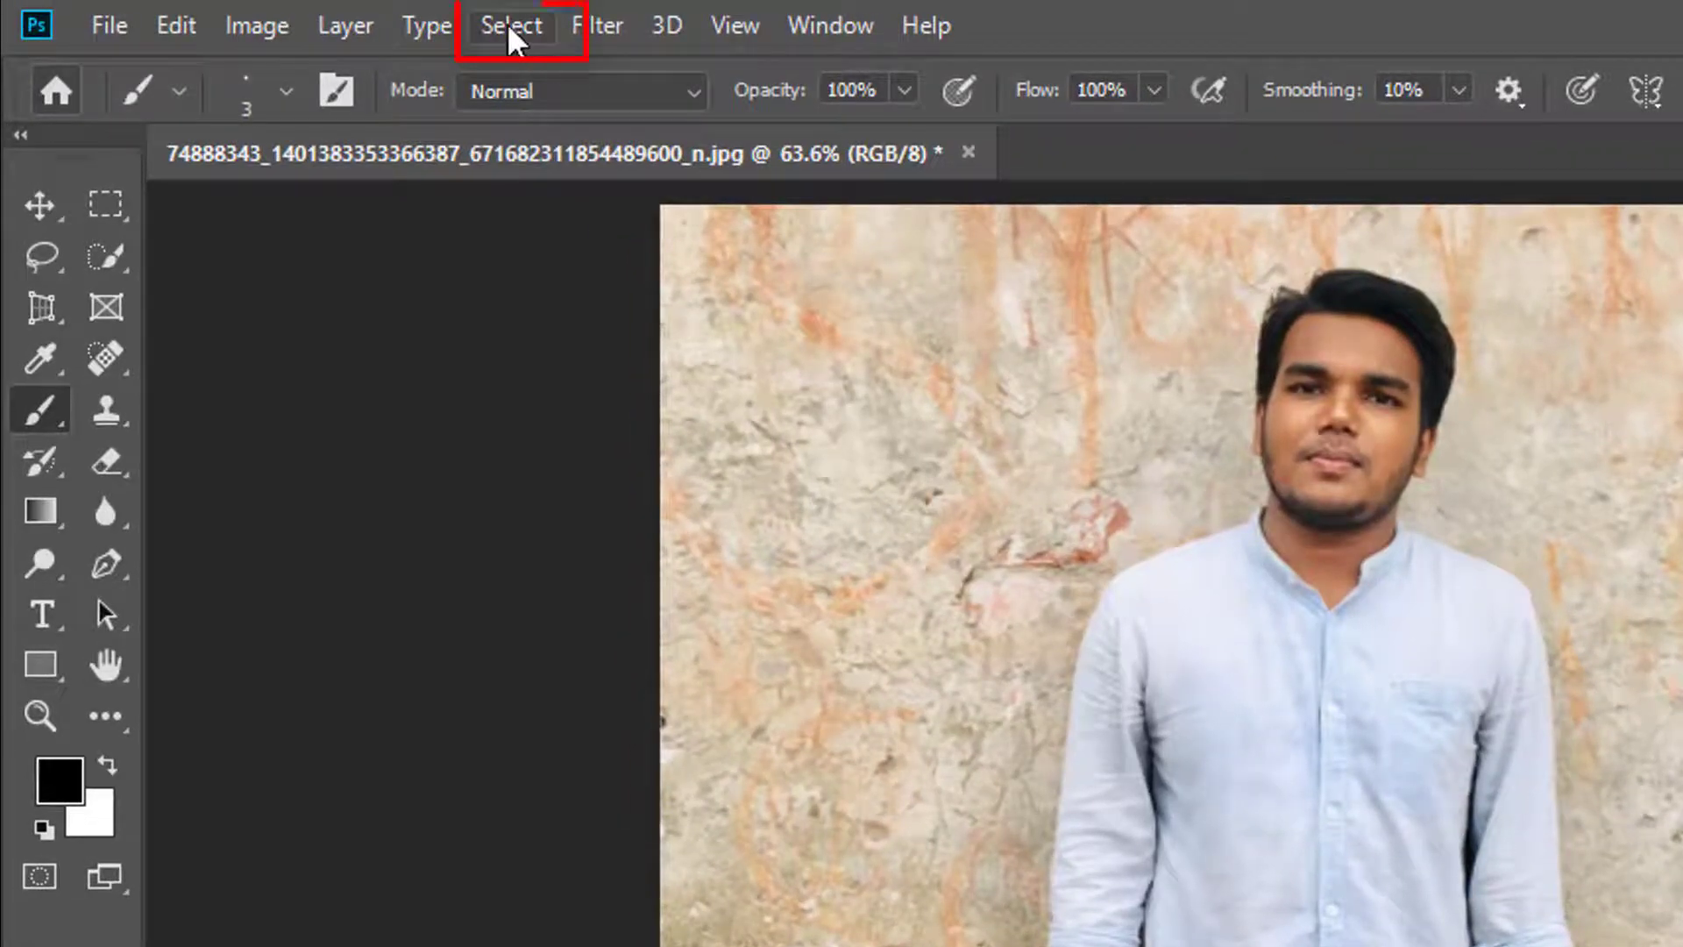
Step: Select the man with Select Subject and zoom in to check the selection edge
click(507, 22)
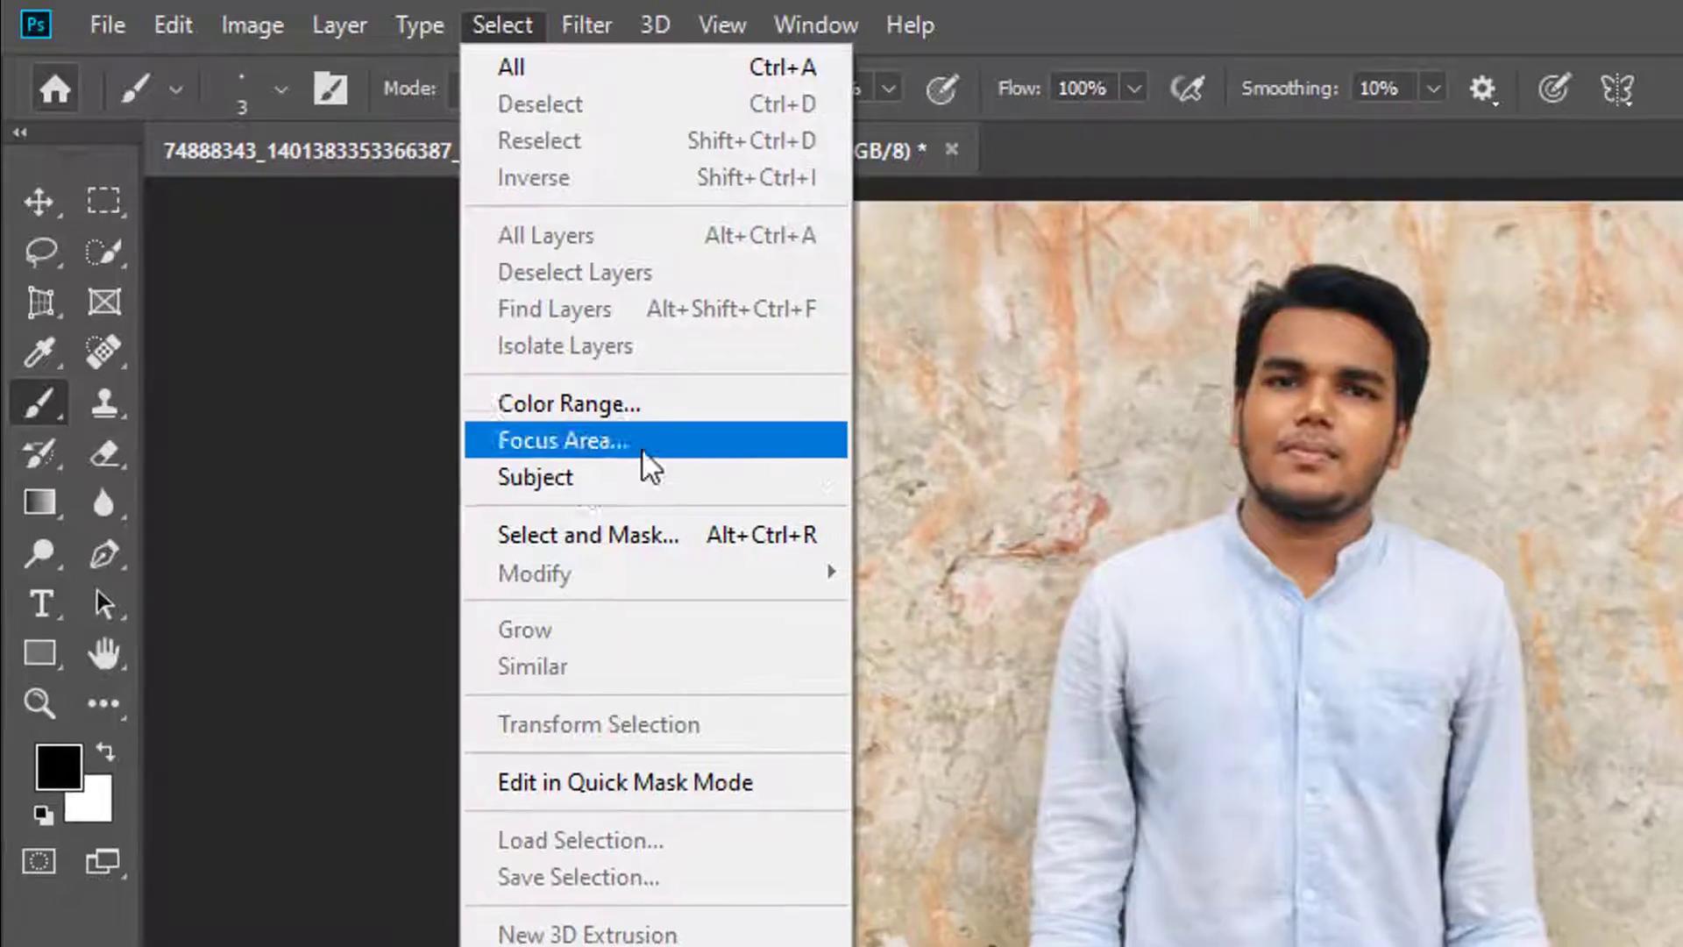
click(603, 496)
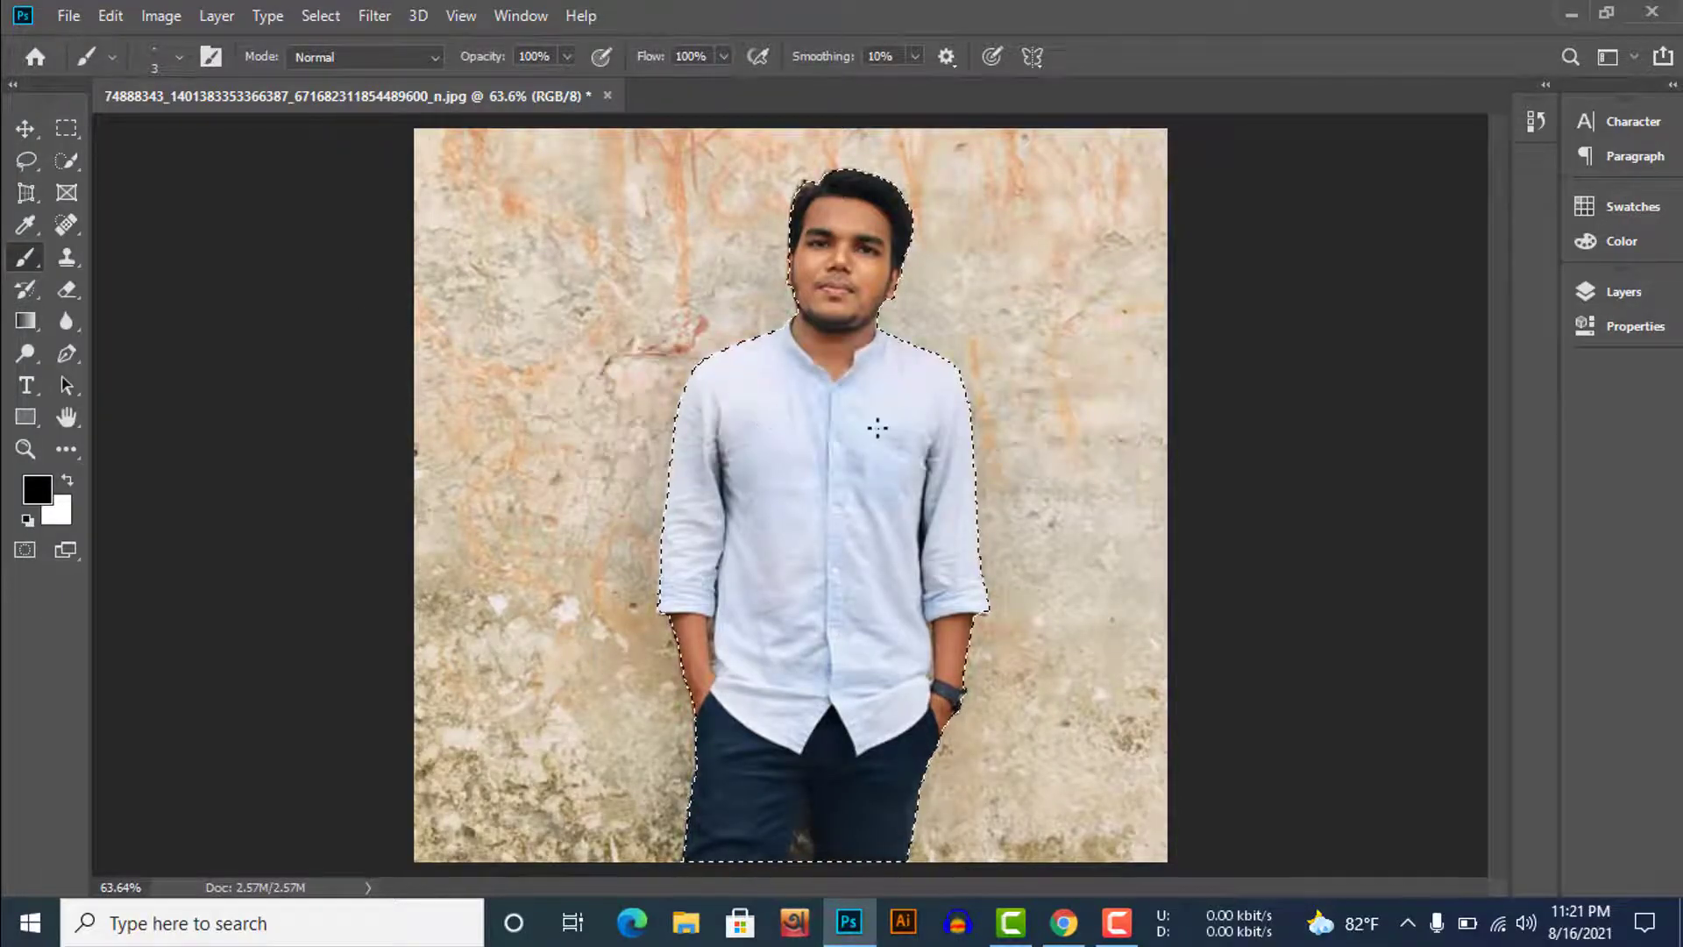
key(v)
scroll(724, 554, up, 5)
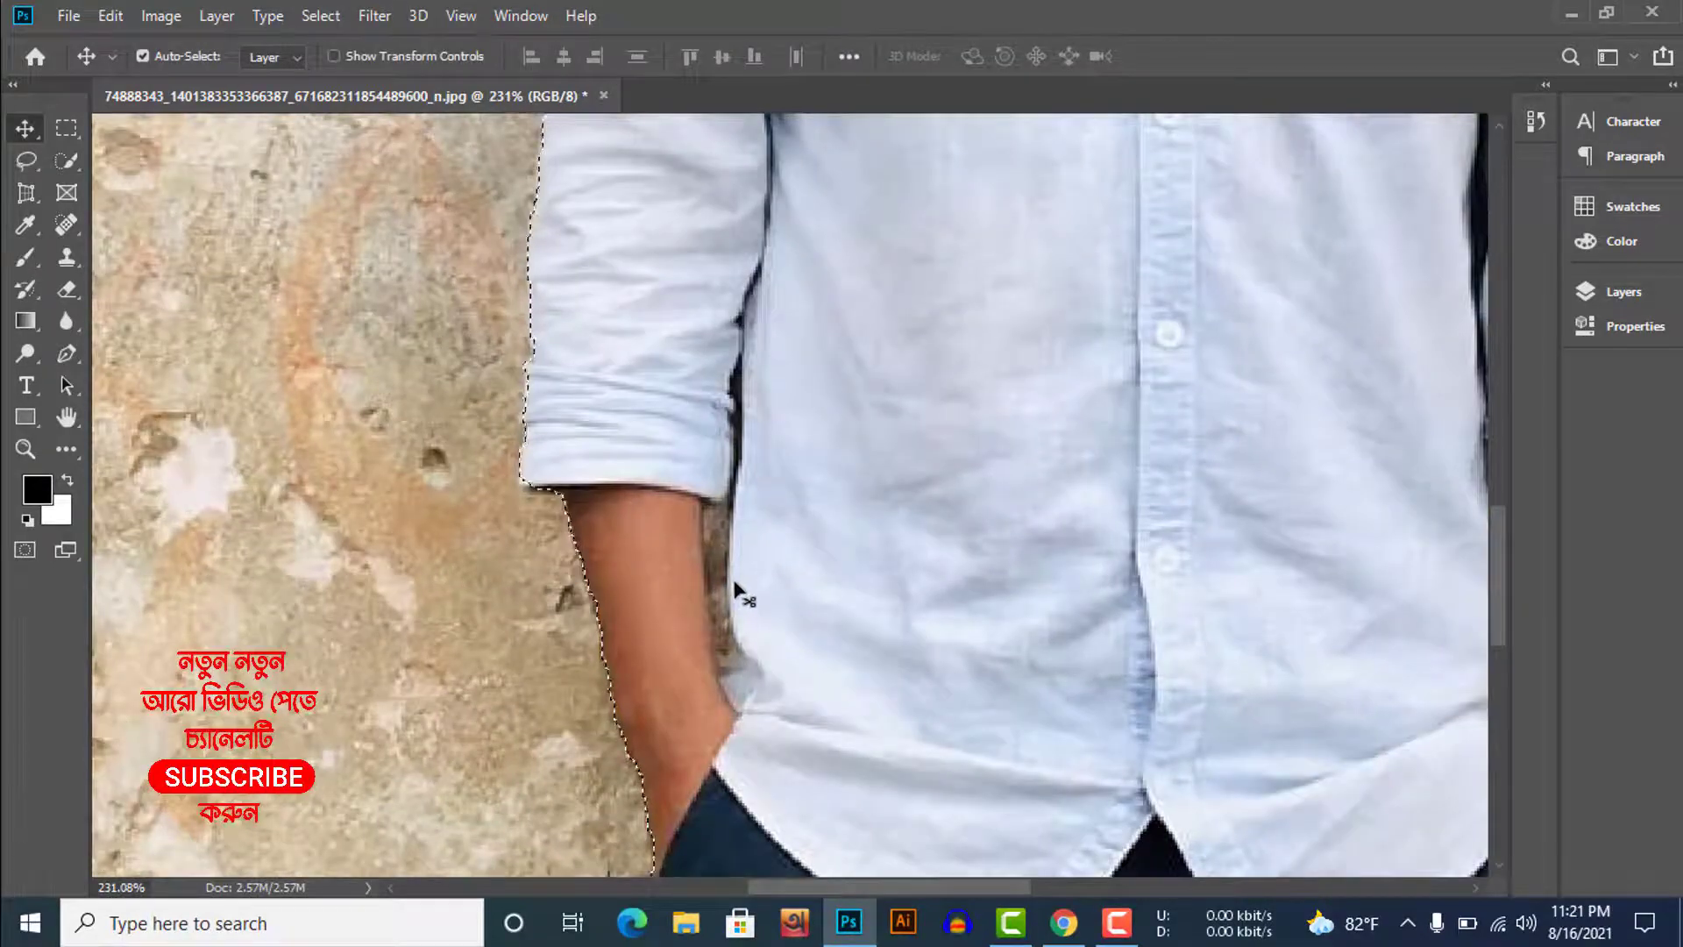
scroll(740, 601, down, 3)
scroll(960, 750, down, 3)
scroll(960, 749, down, 2)
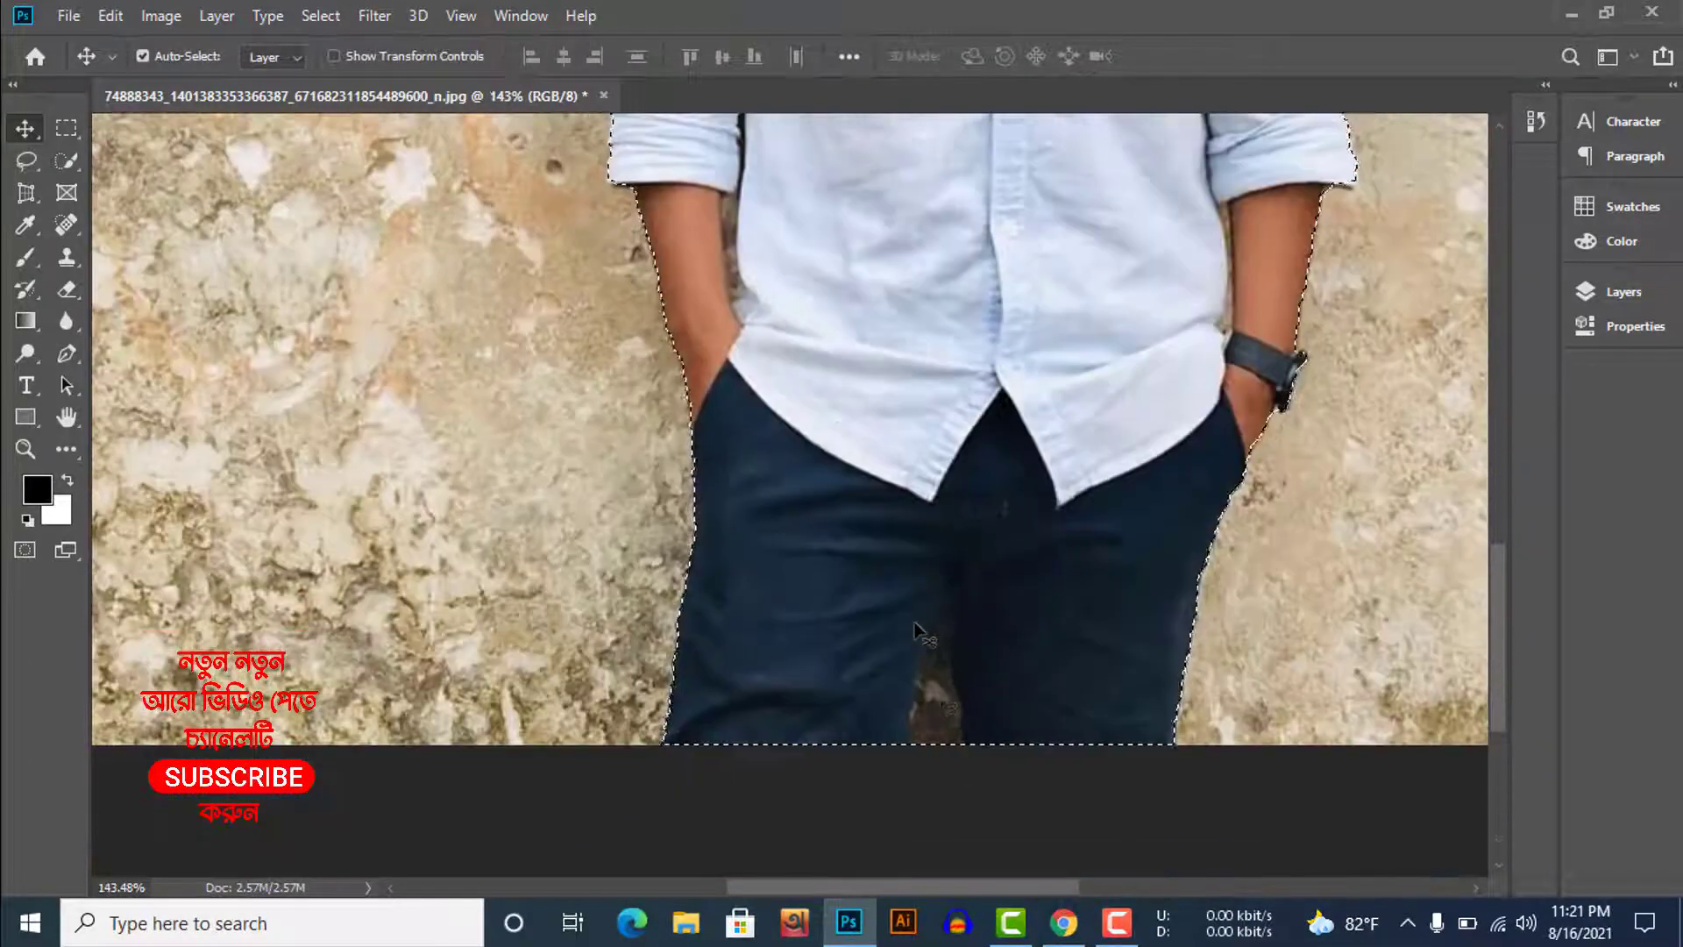
scroll(938, 684, down, 3)
scroll(911, 631, down, 3)
scroll(976, 572, down, 1)
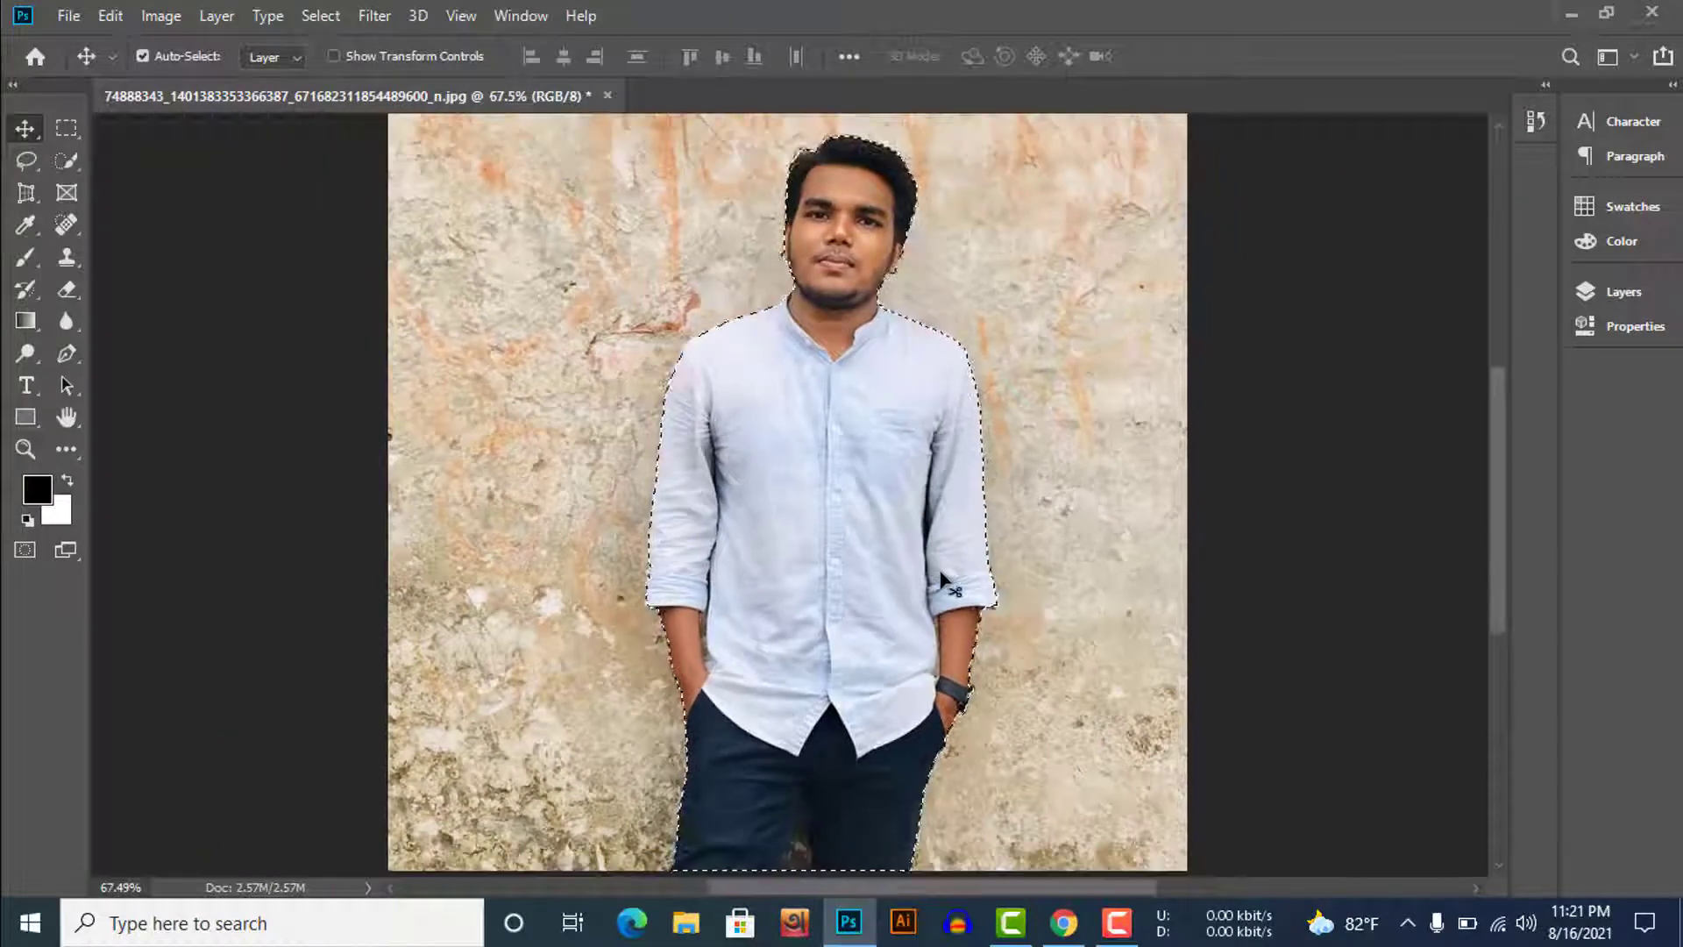
scroll(942, 580, down, 1)
Step: Enter Quick Mask and trace the edges of the wall gap between the legs with the brush
key(q)
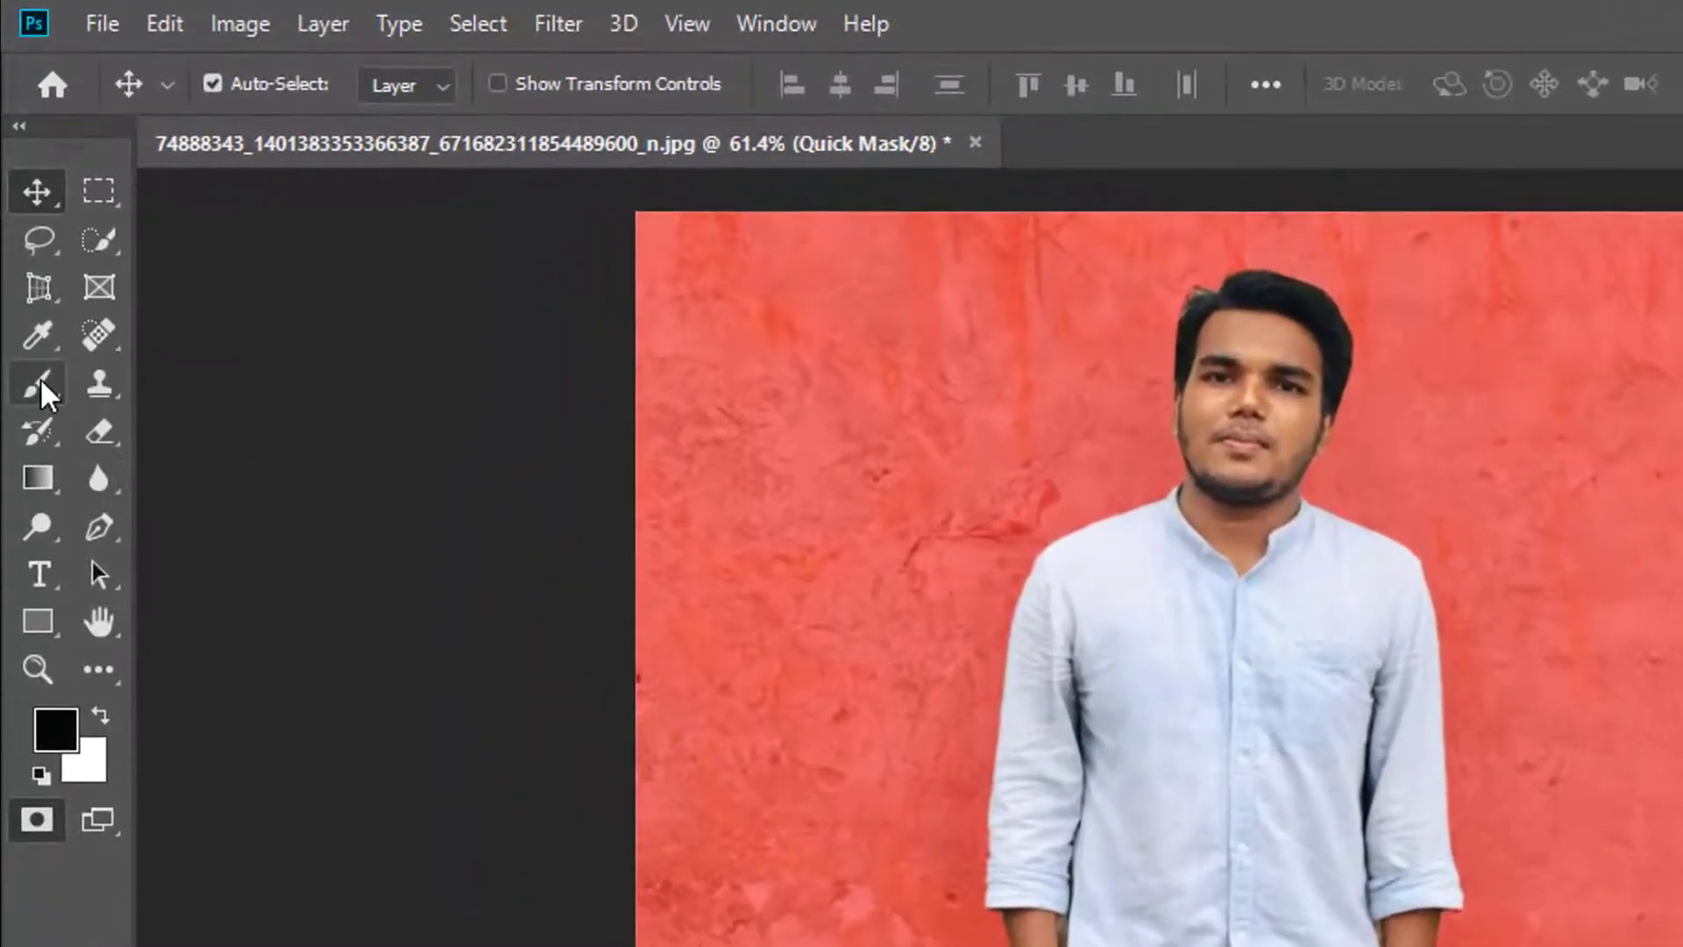
click(26, 259)
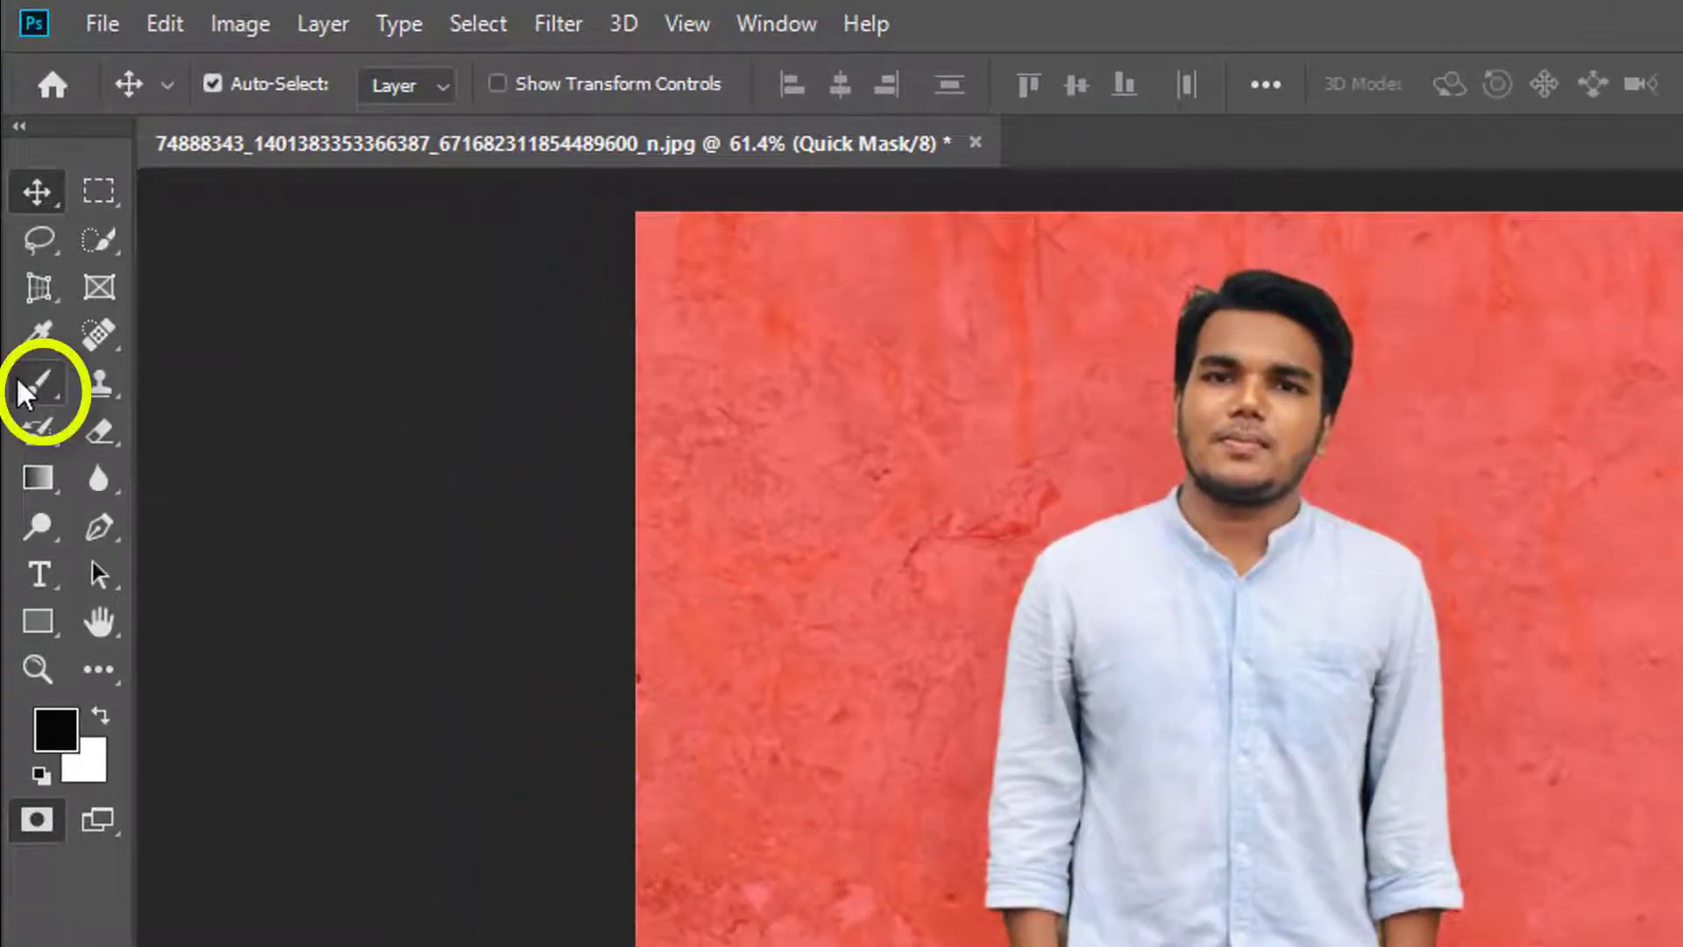
click(21, 382)
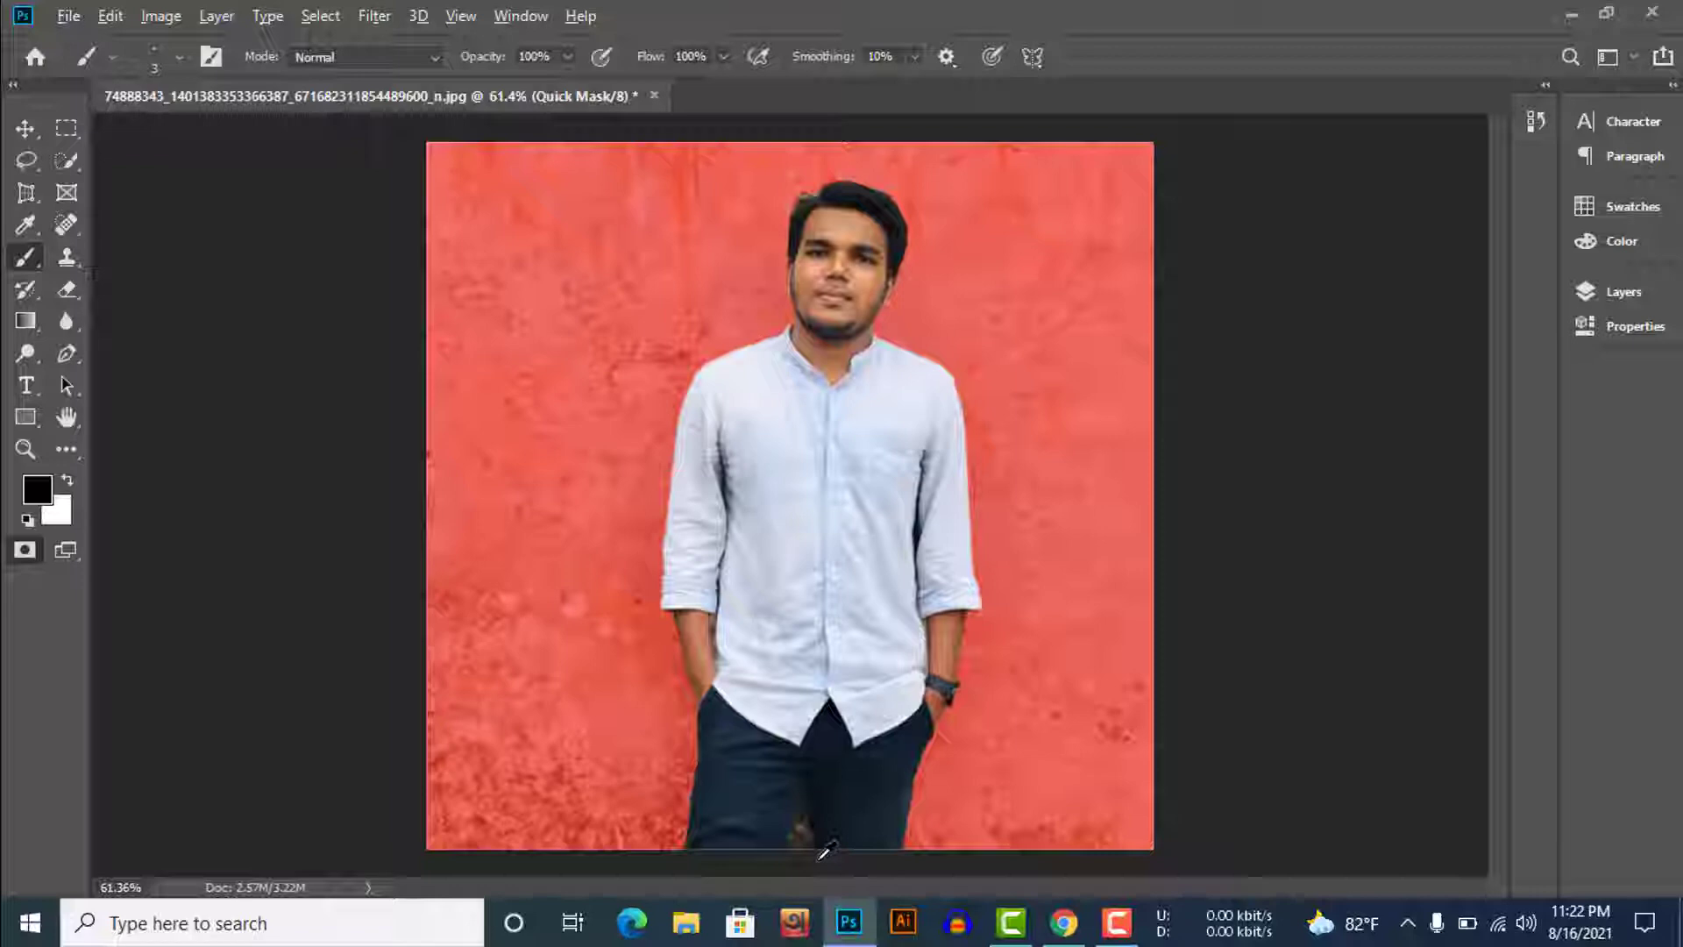
scroll(821, 839, up, 3)
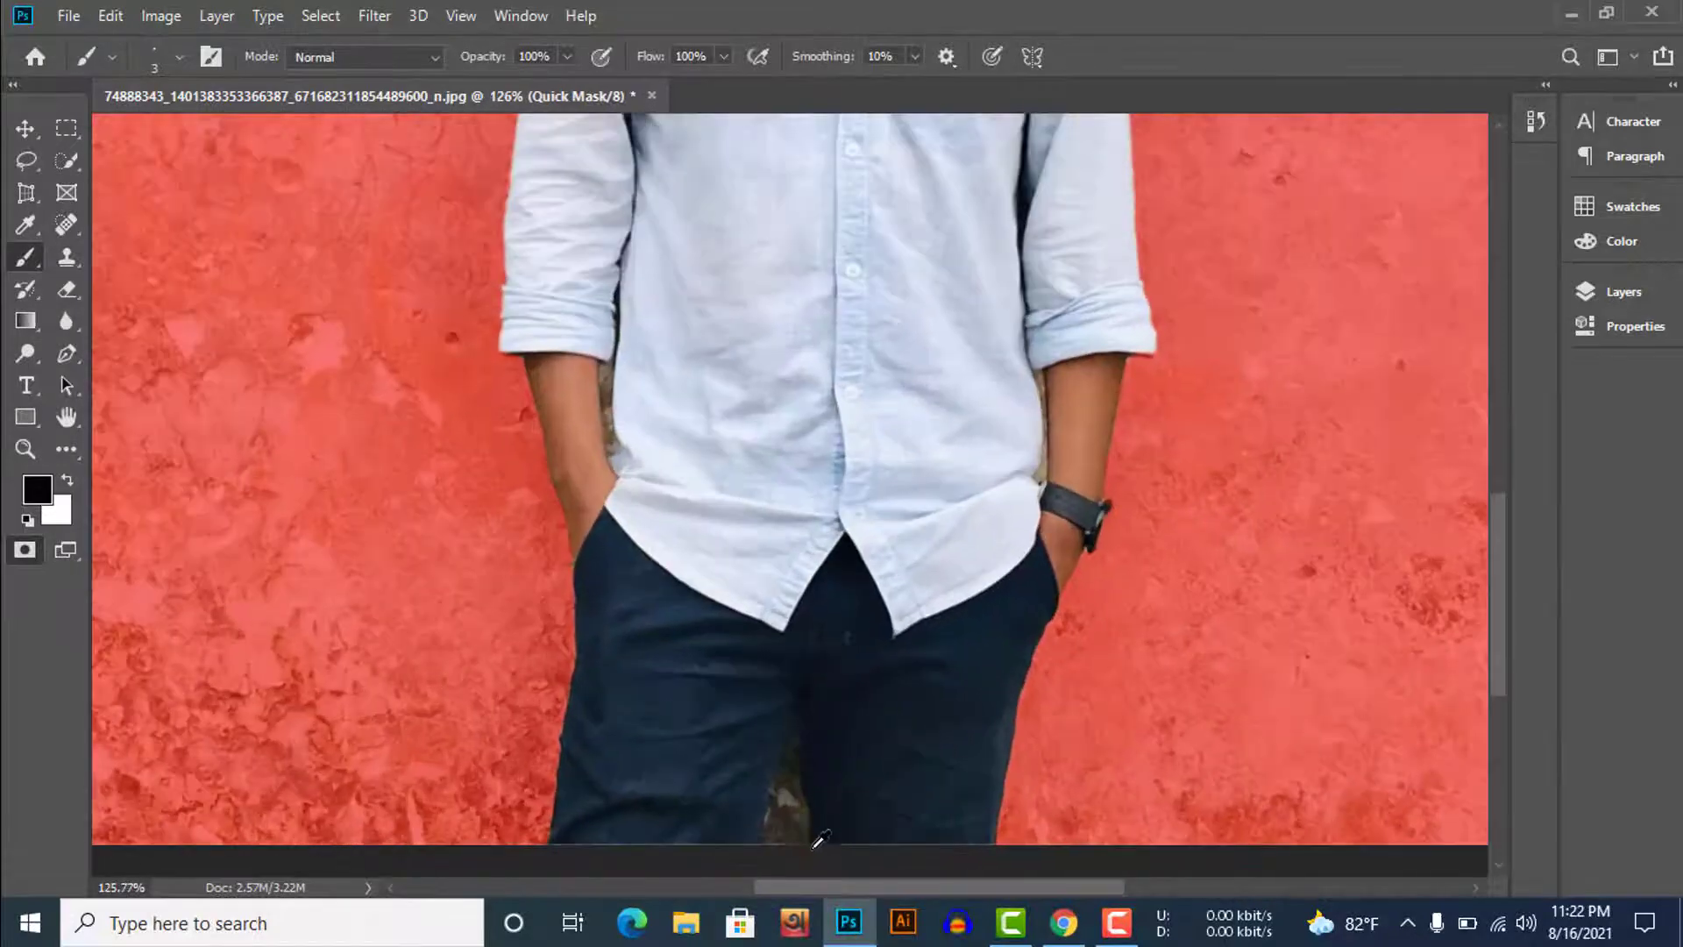
scroll(805, 834, up, 2)
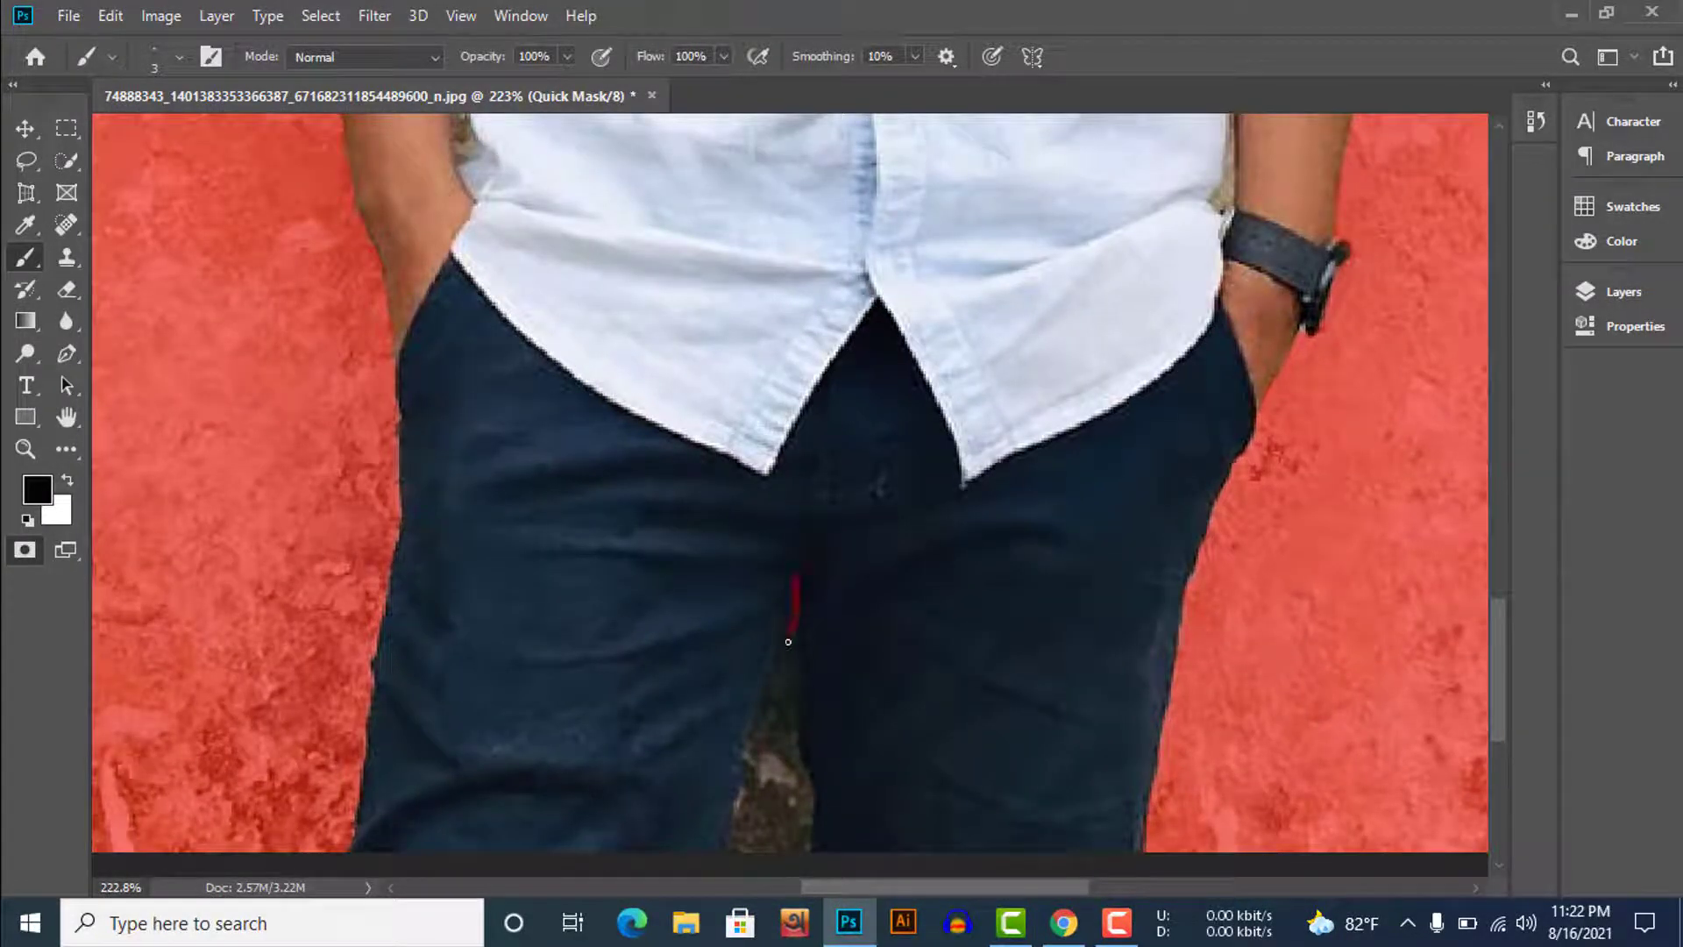
drag(788, 641, 731, 848)
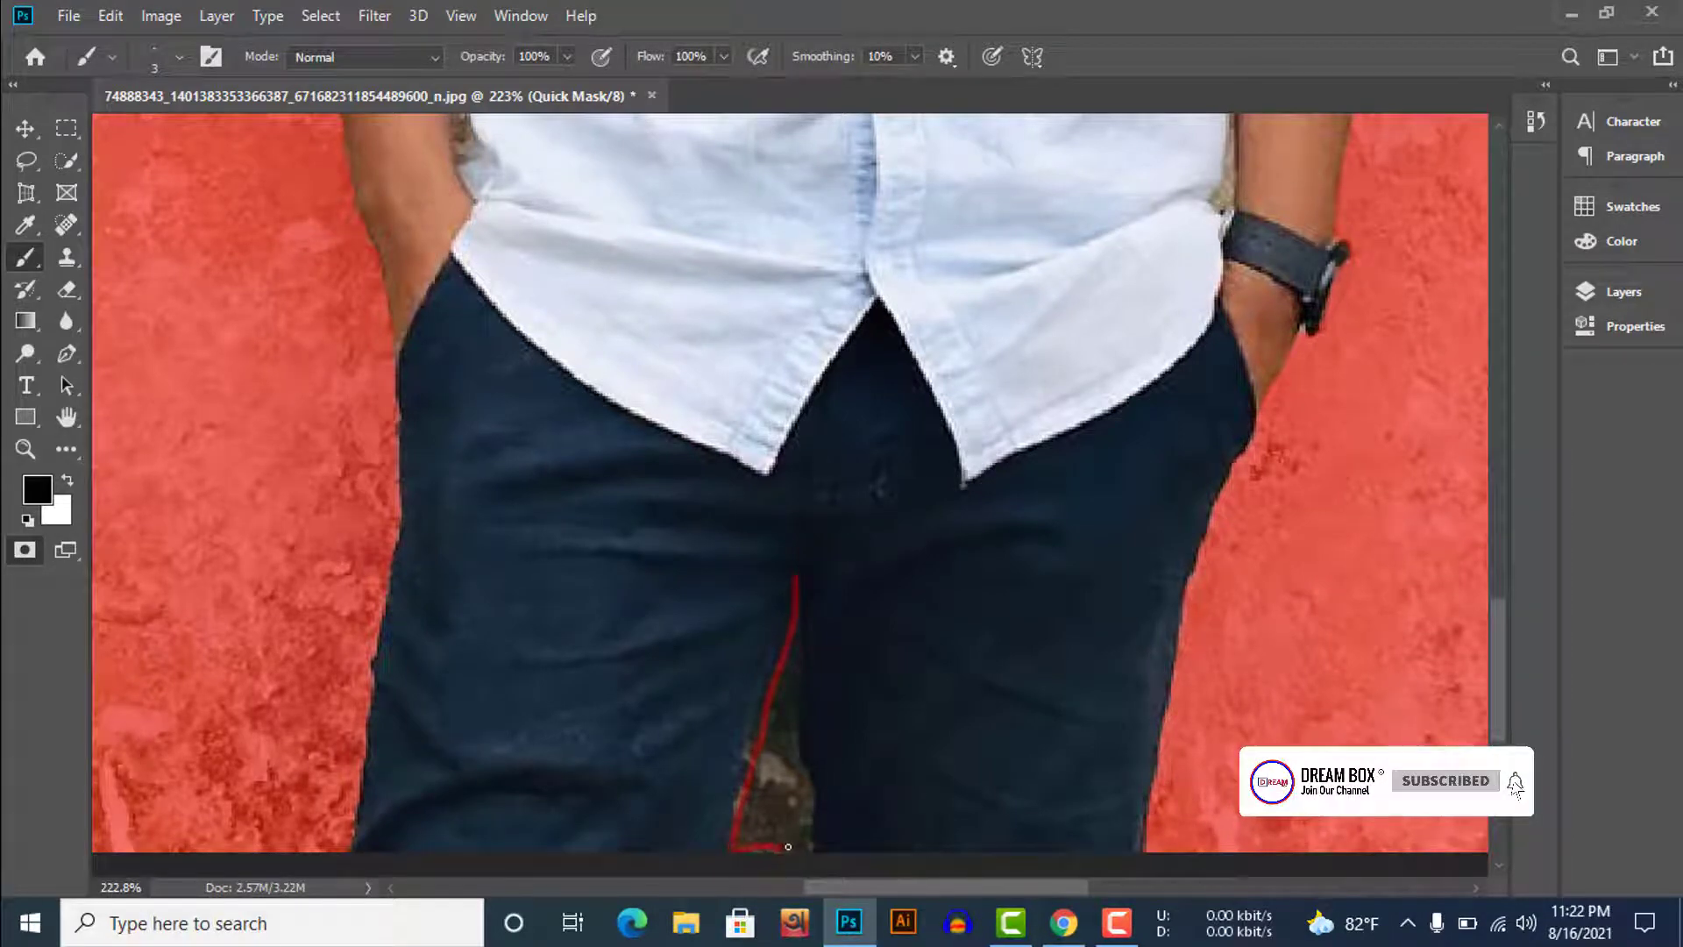
drag(813, 832, 799, 748)
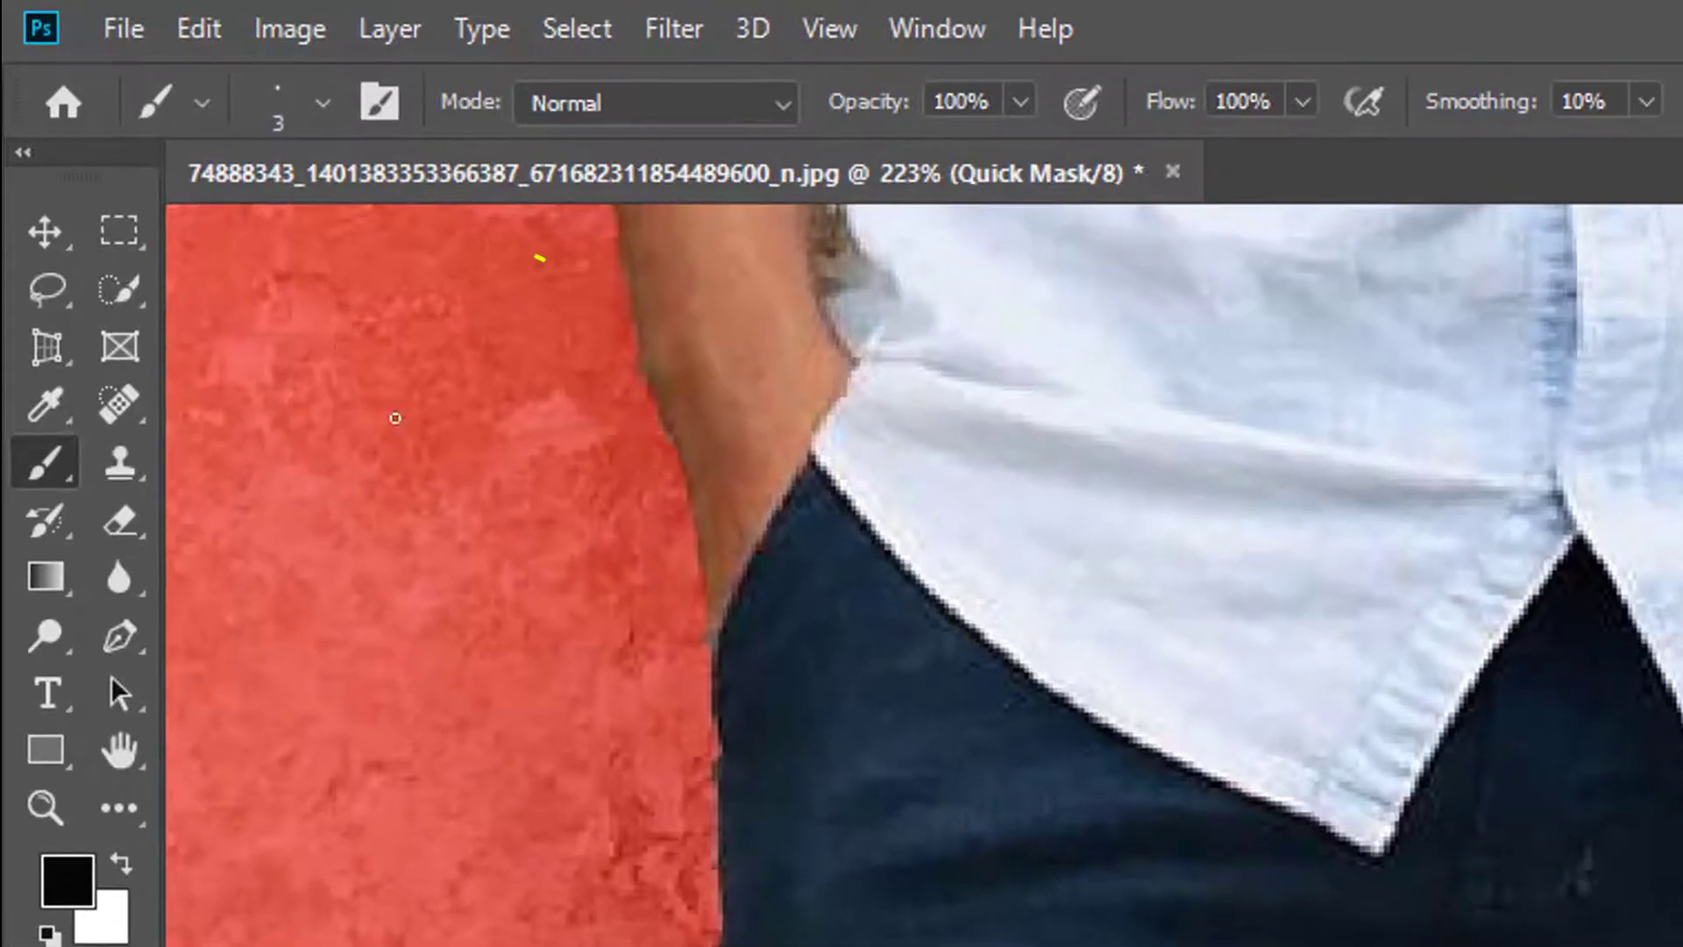
Step: Enlarge the brush to 6 px and fill the wall gap between the legs with mask
click(179, 58)
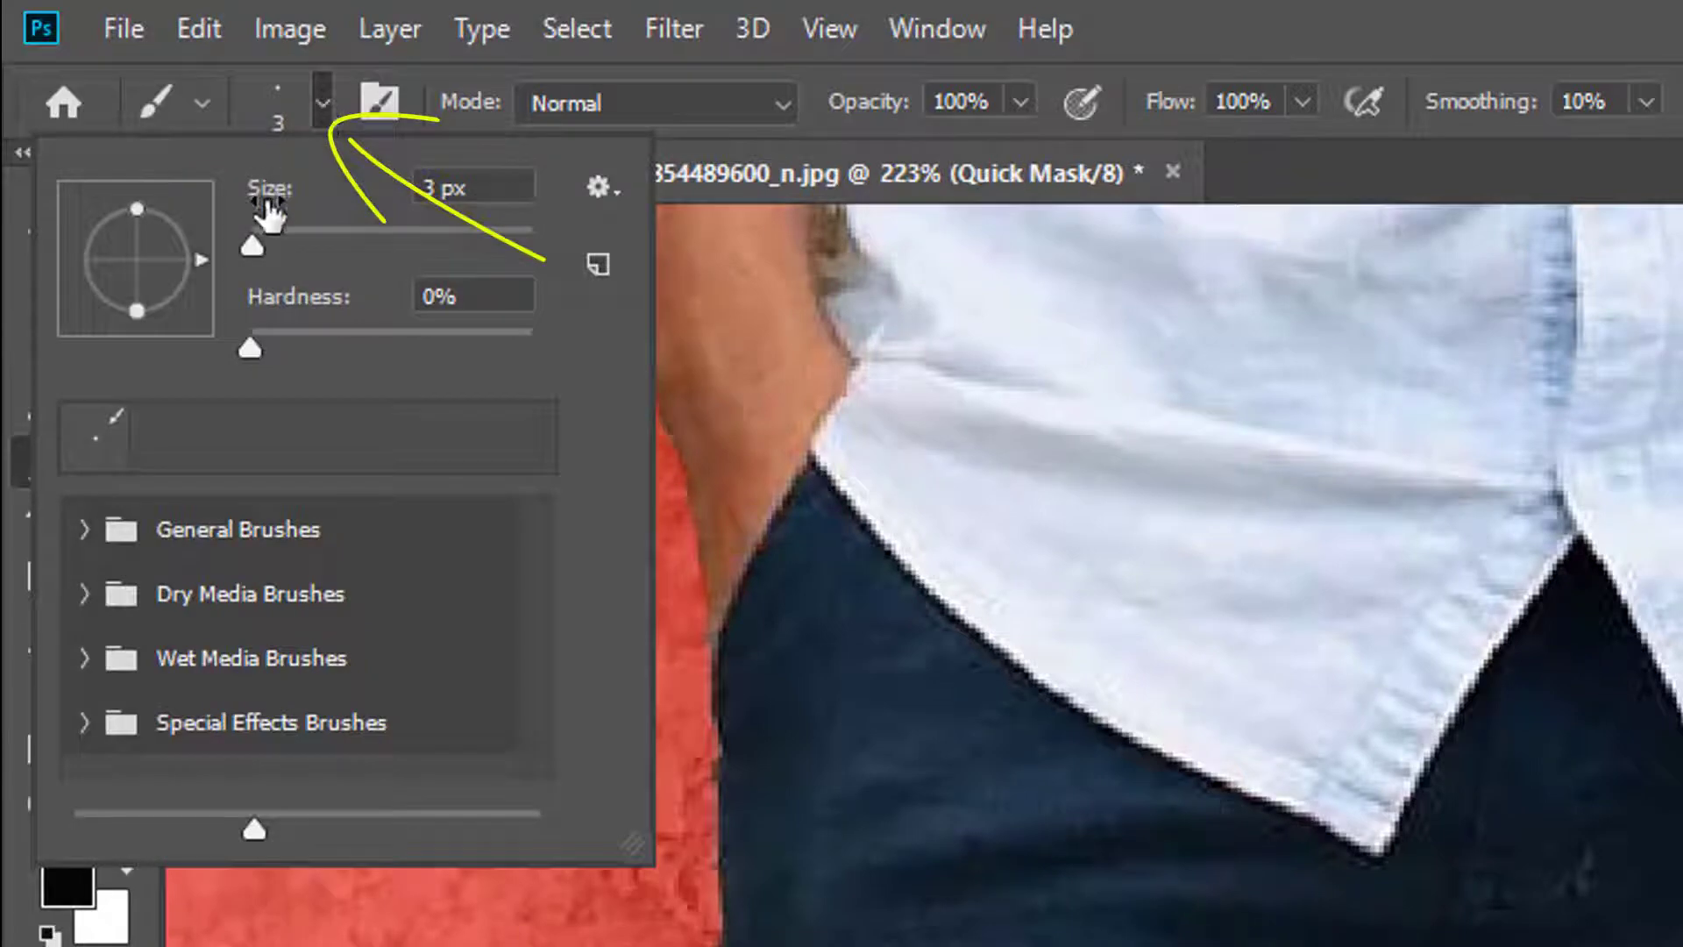
click(256, 245)
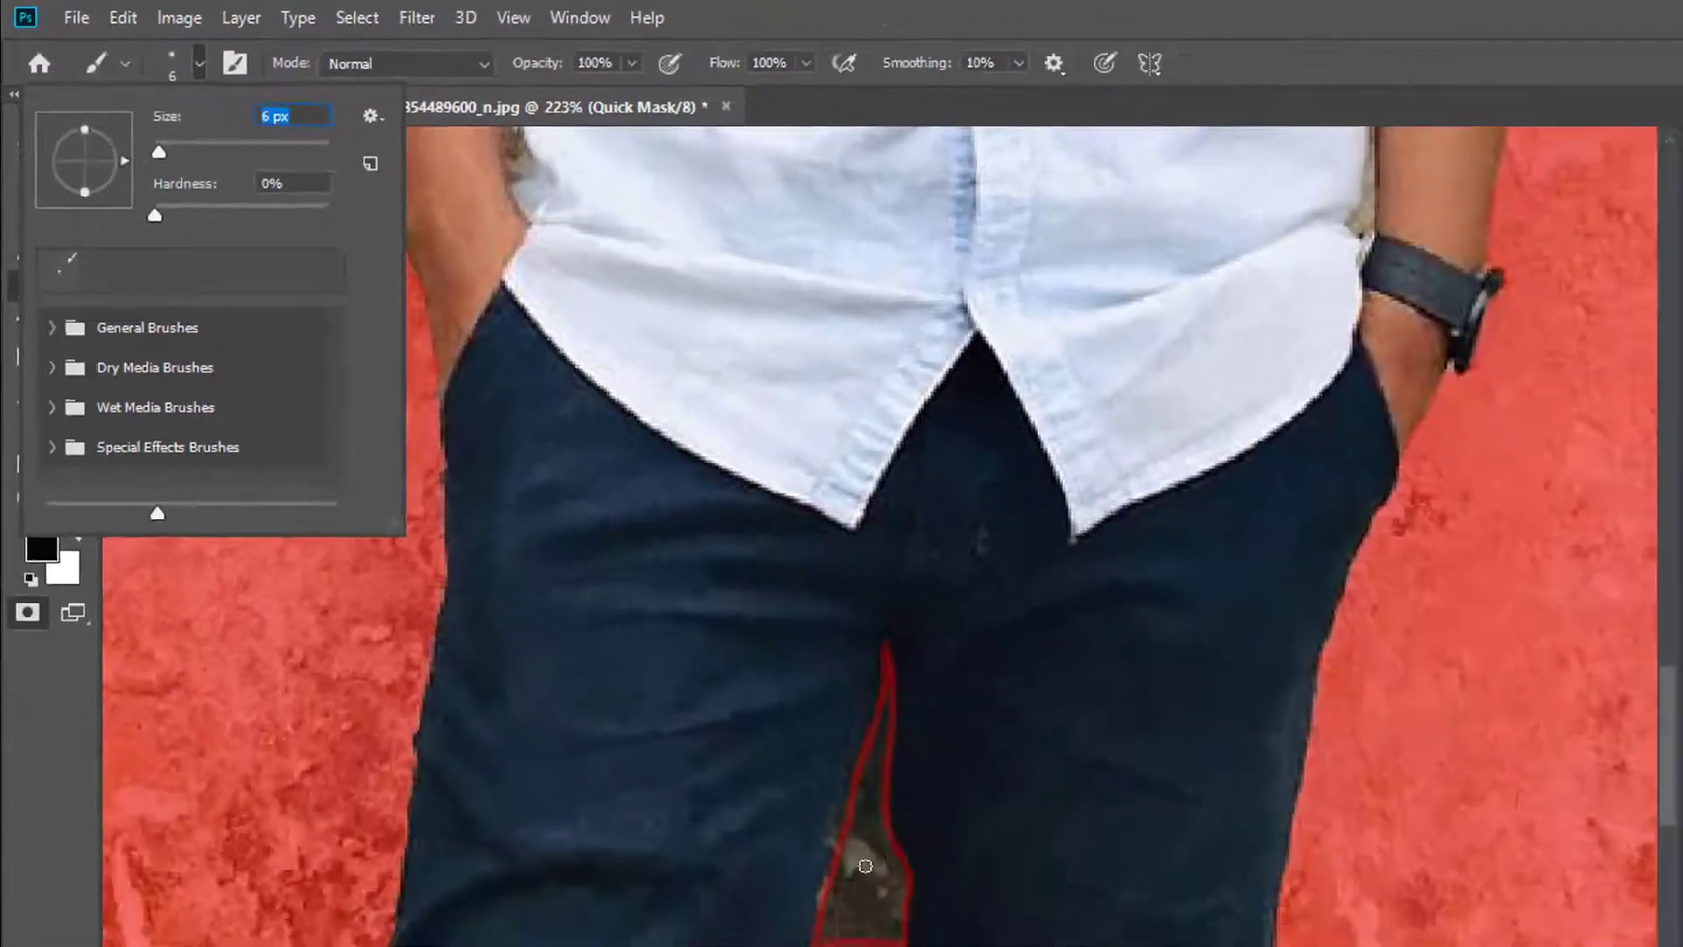
key(Return)
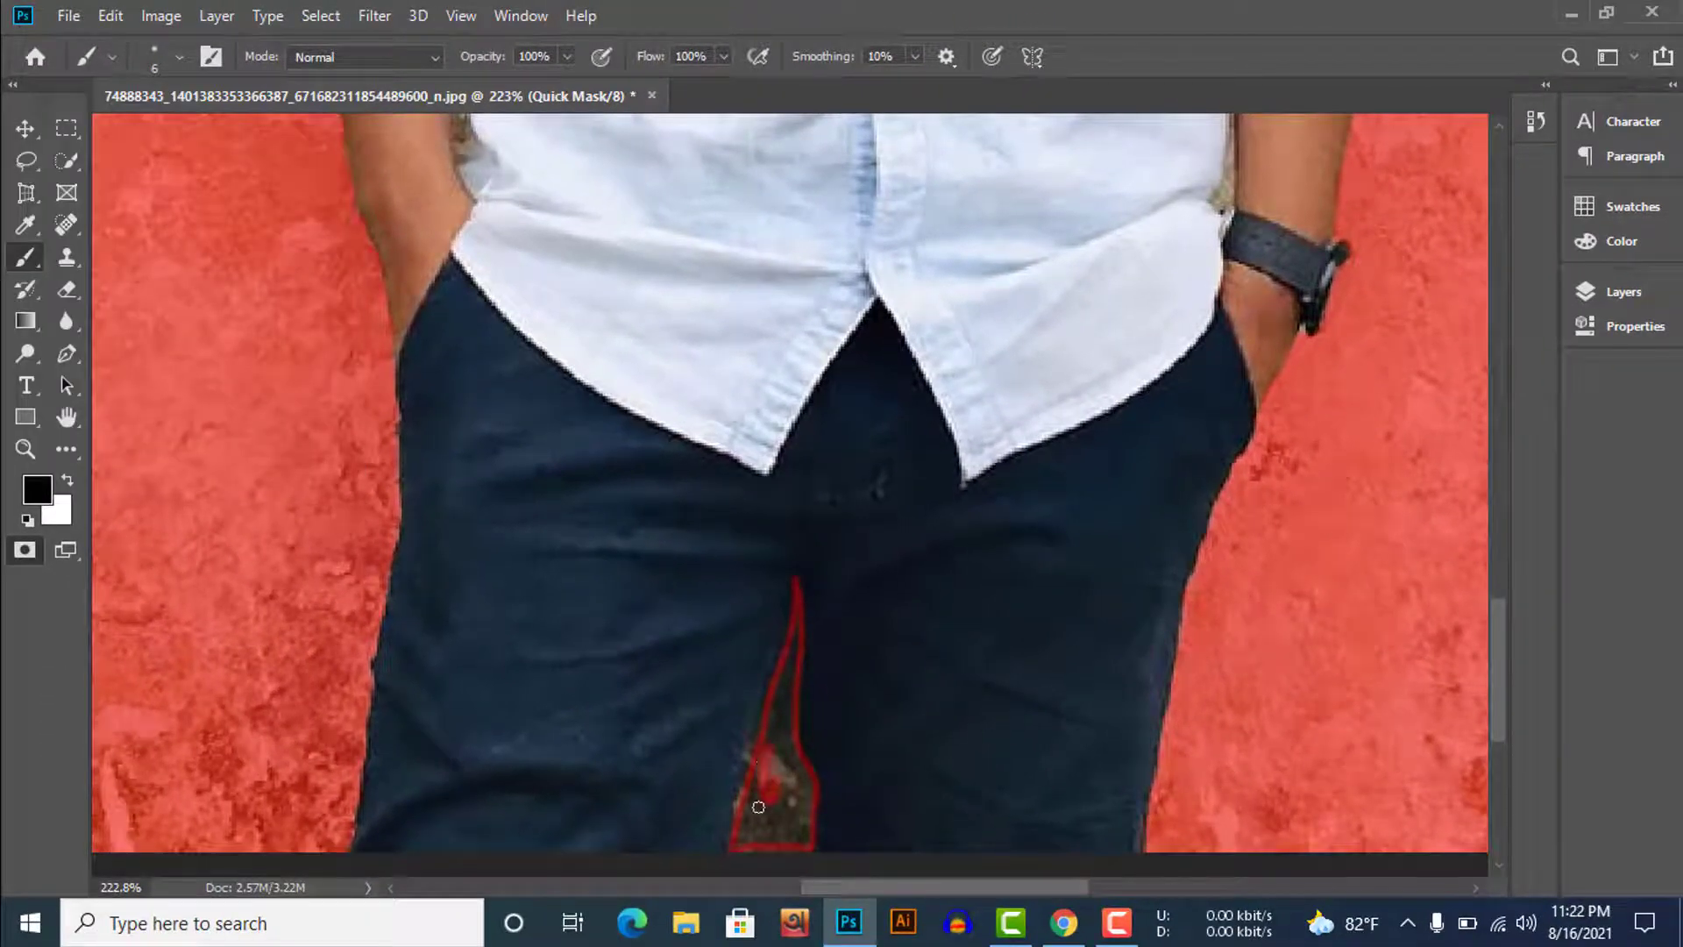
drag(758, 807, 796, 633)
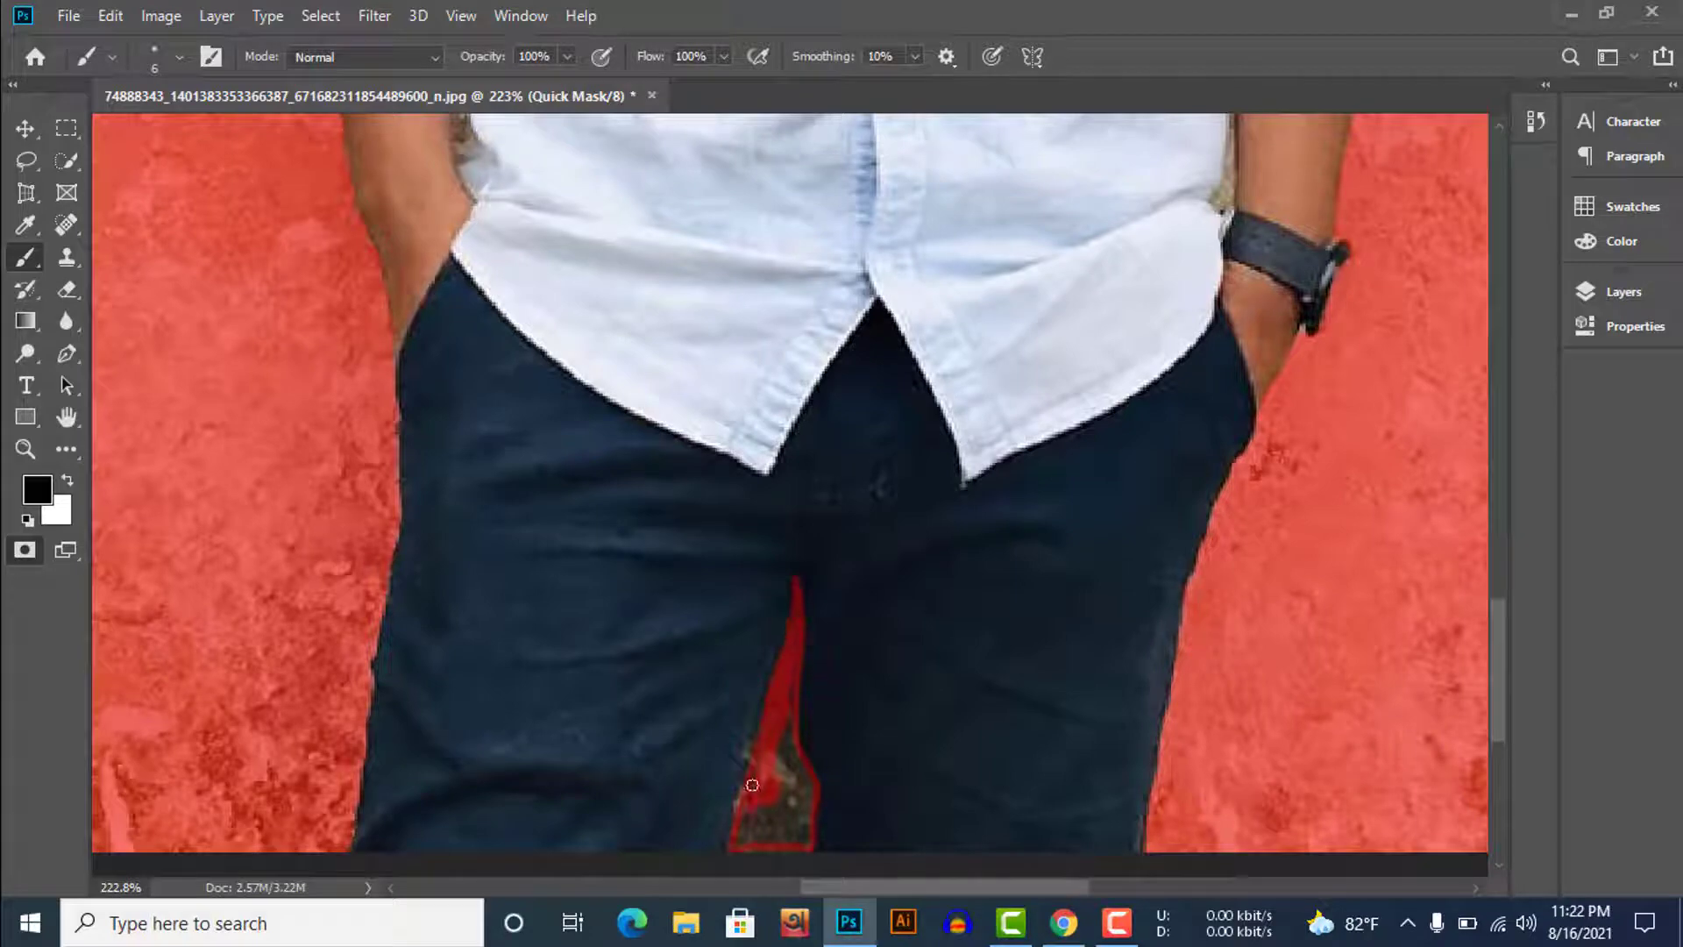
drag(752, 785, 797, 765)
Step: Mask the wall showing along the arm edge and beside the forearm near the watch
scroll(789, 806, up, 3)
scroll(526, 438, up, 3)
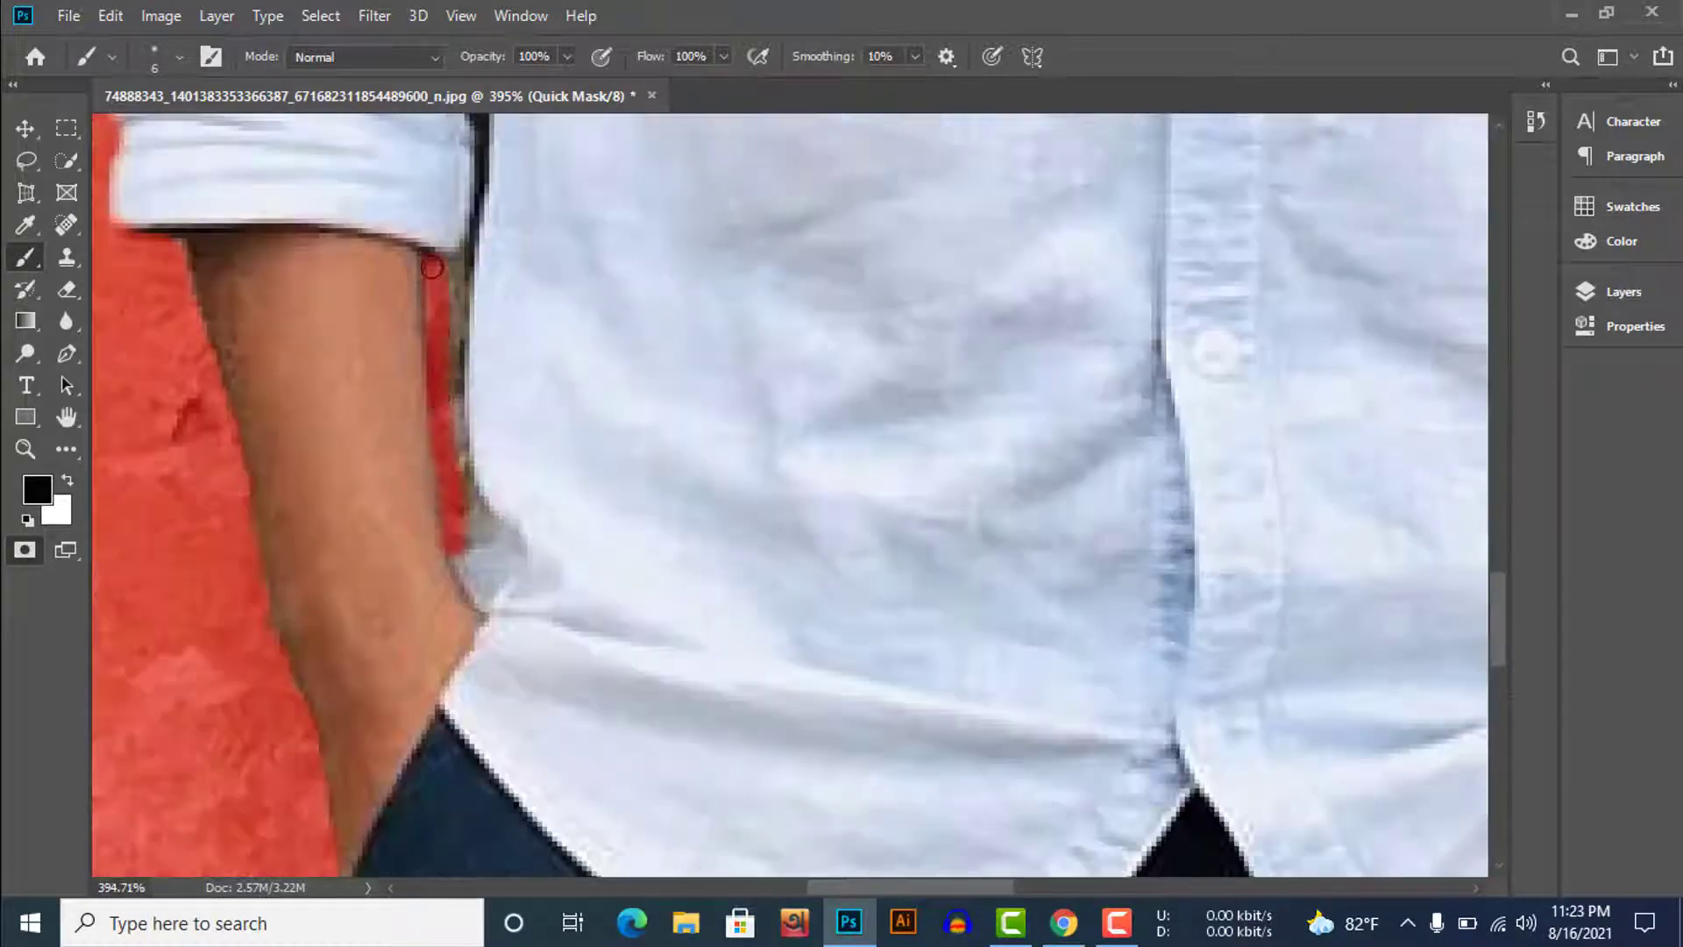
drag(478, 420, 507, 544)
scroll(482, 453, down, 3)
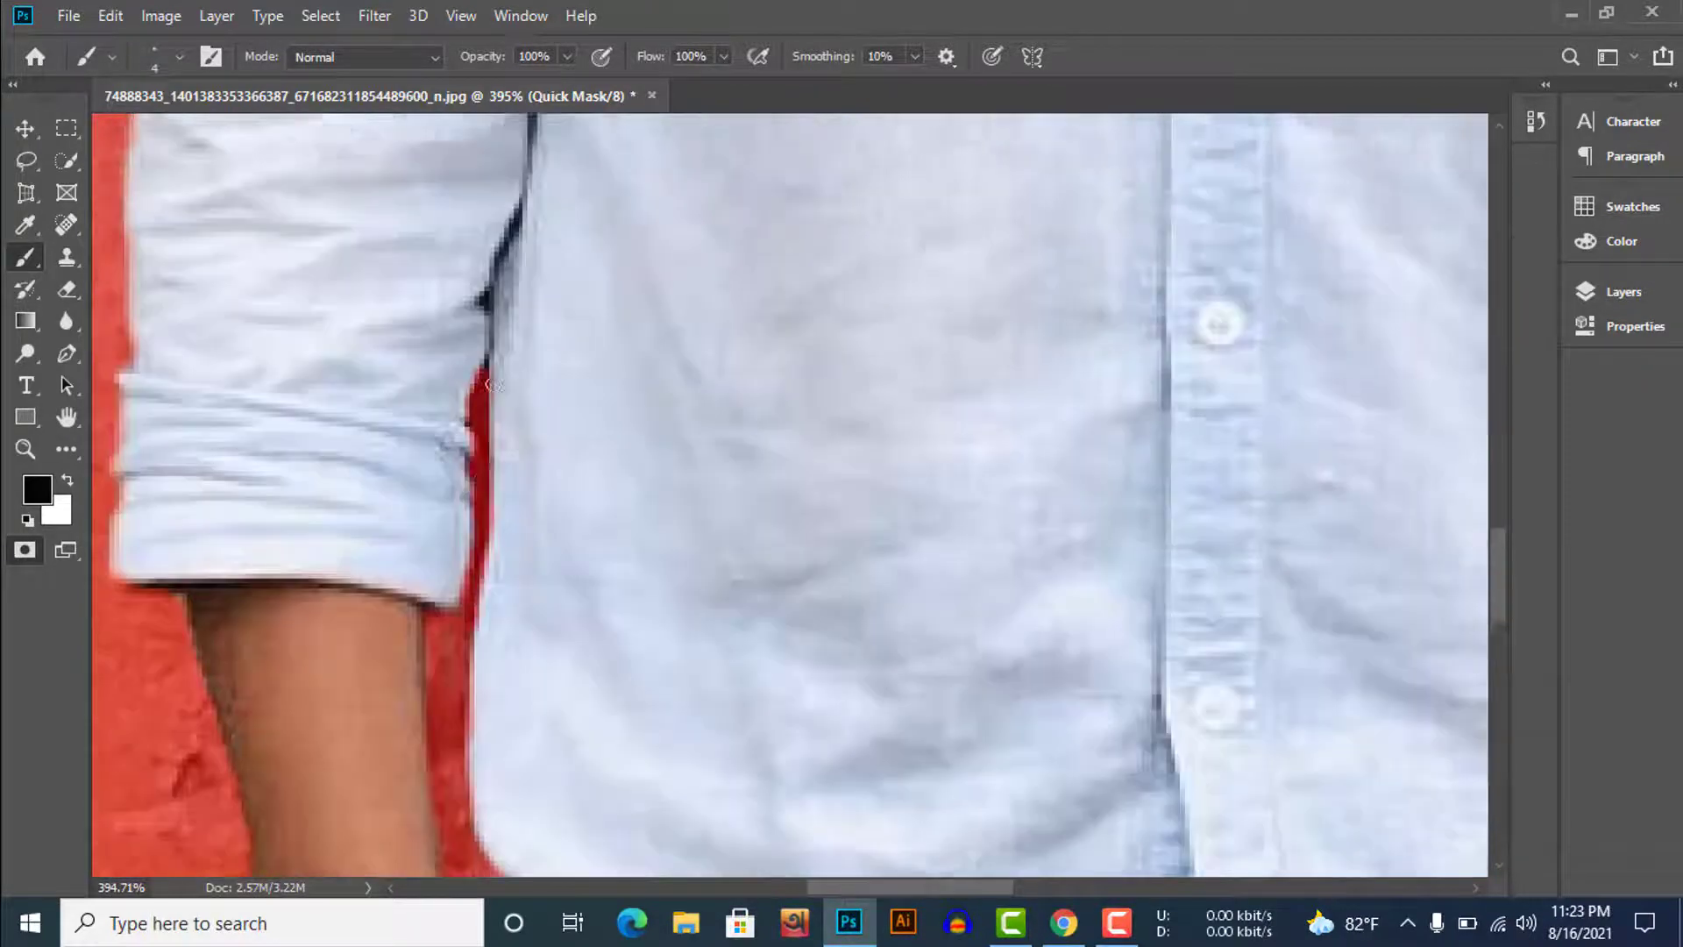
scroll(875, 552, down, 2)
scroll(822, 652, up, 5)
mouse_move(833, 535)
mouse_down()
mouse_move(822, 651)
mouse_move(828, 298)
mouse_up()
scroll(702, 614, down, 2)
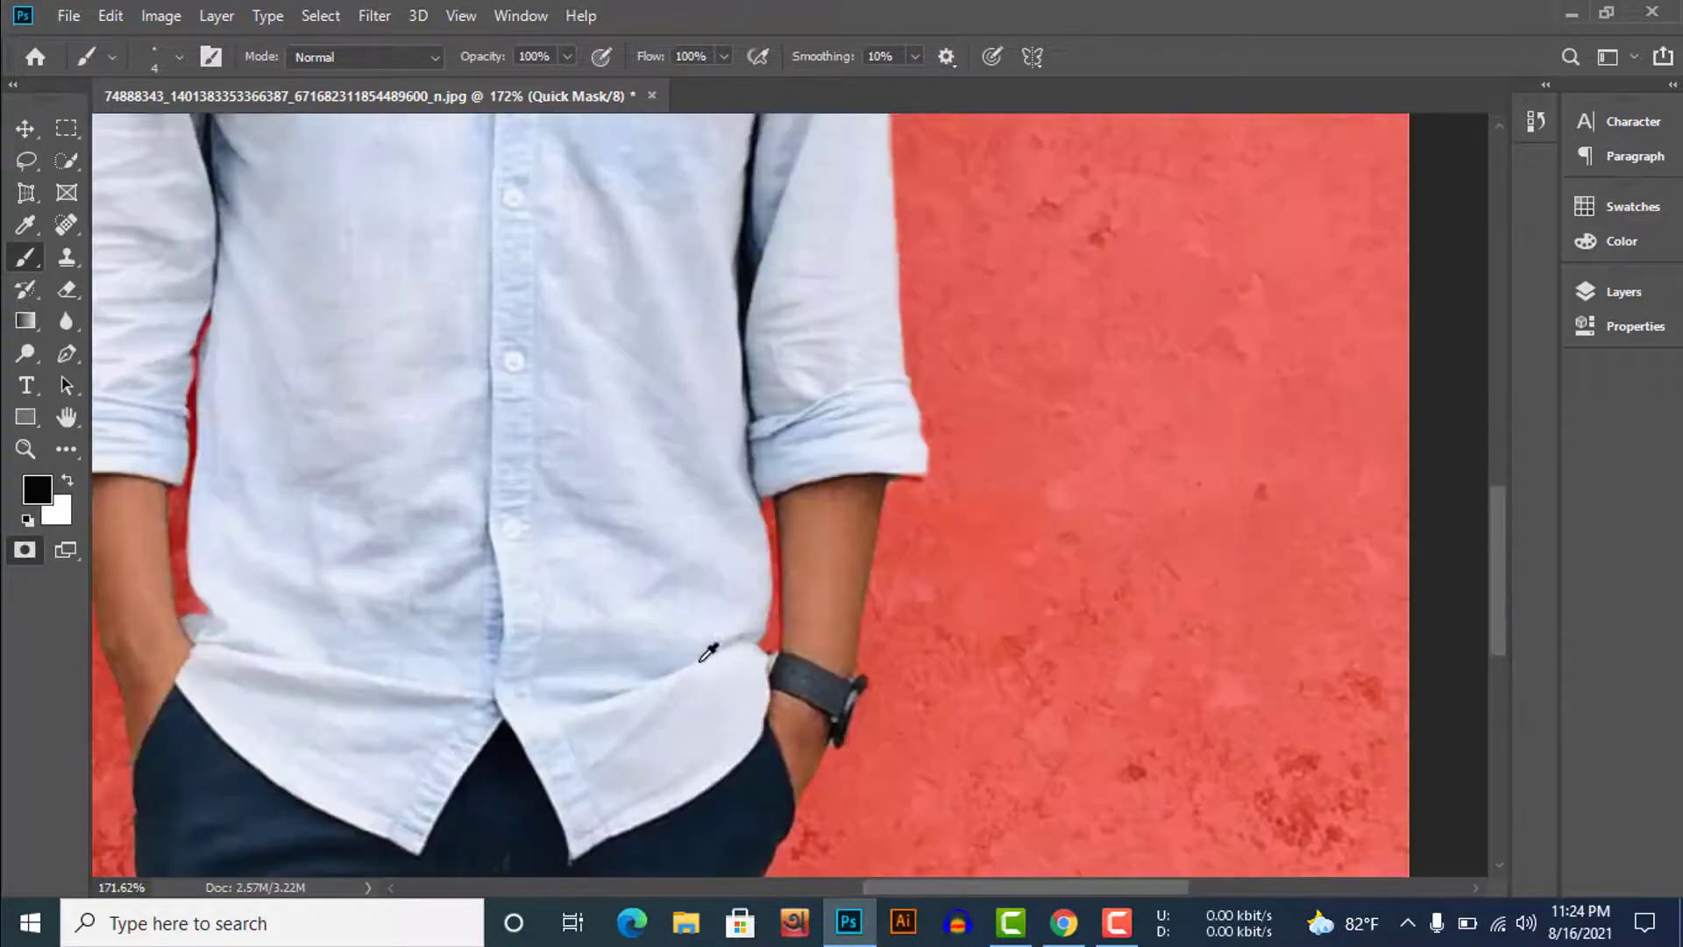
scroll(632, 640, down, 3)
scroll(970, 553, down, 2)
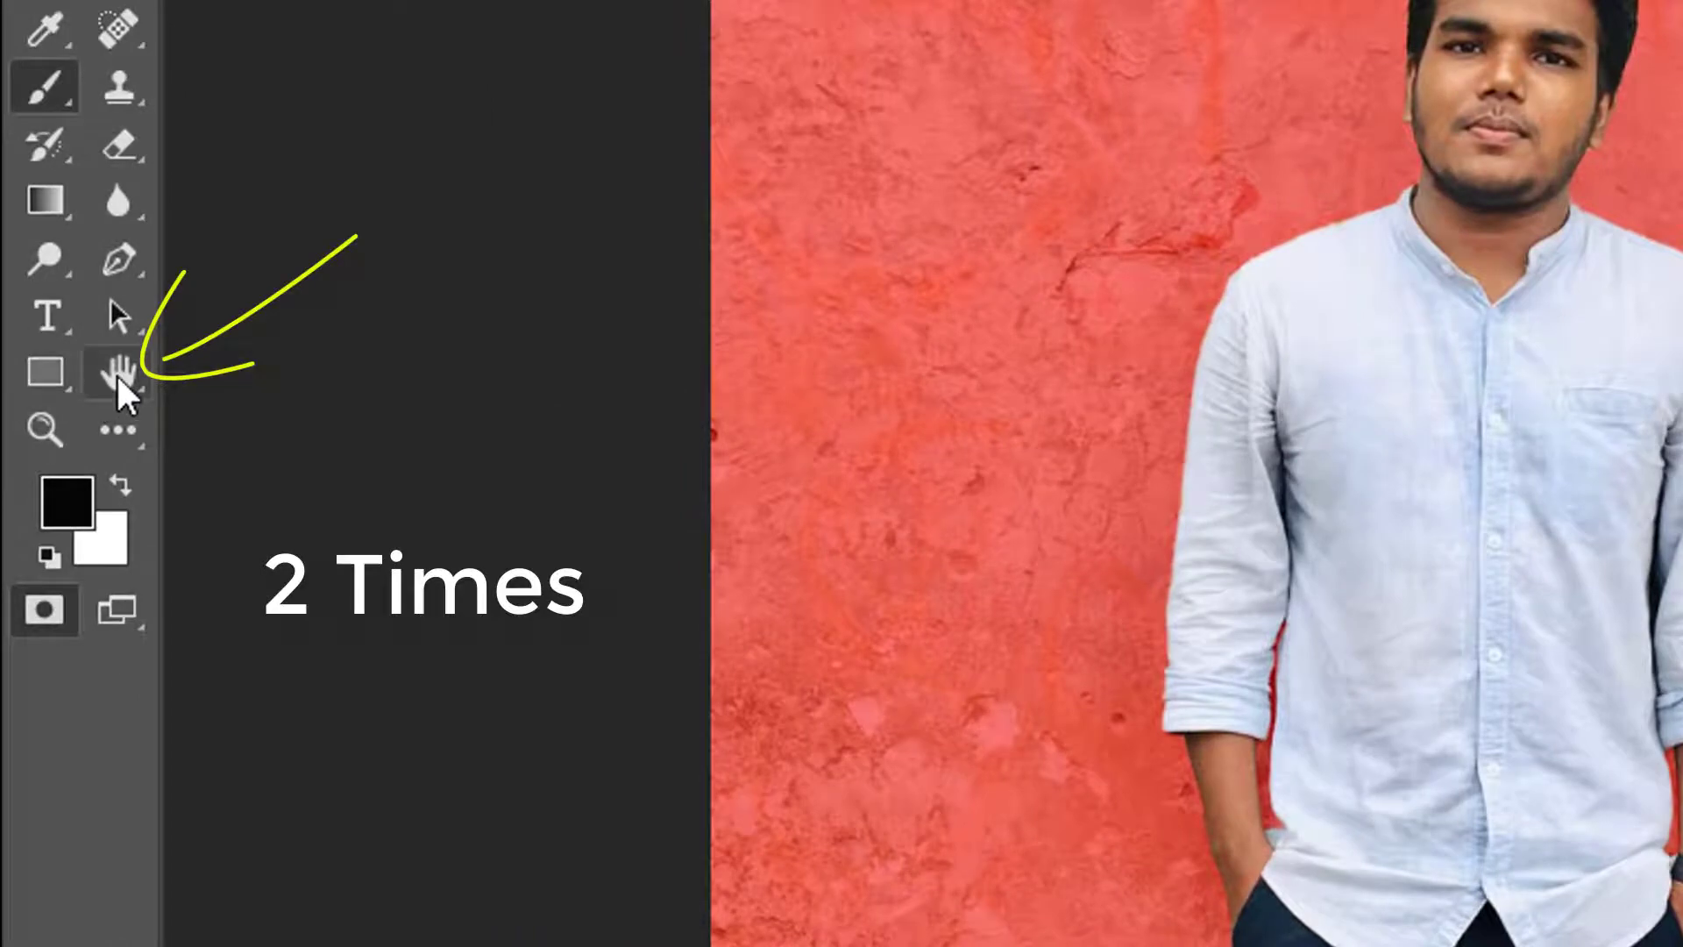
Step: Fit the photo on screen, exit Quick Mask, and add a layer mask that hides the wall
double_click(117, 374)
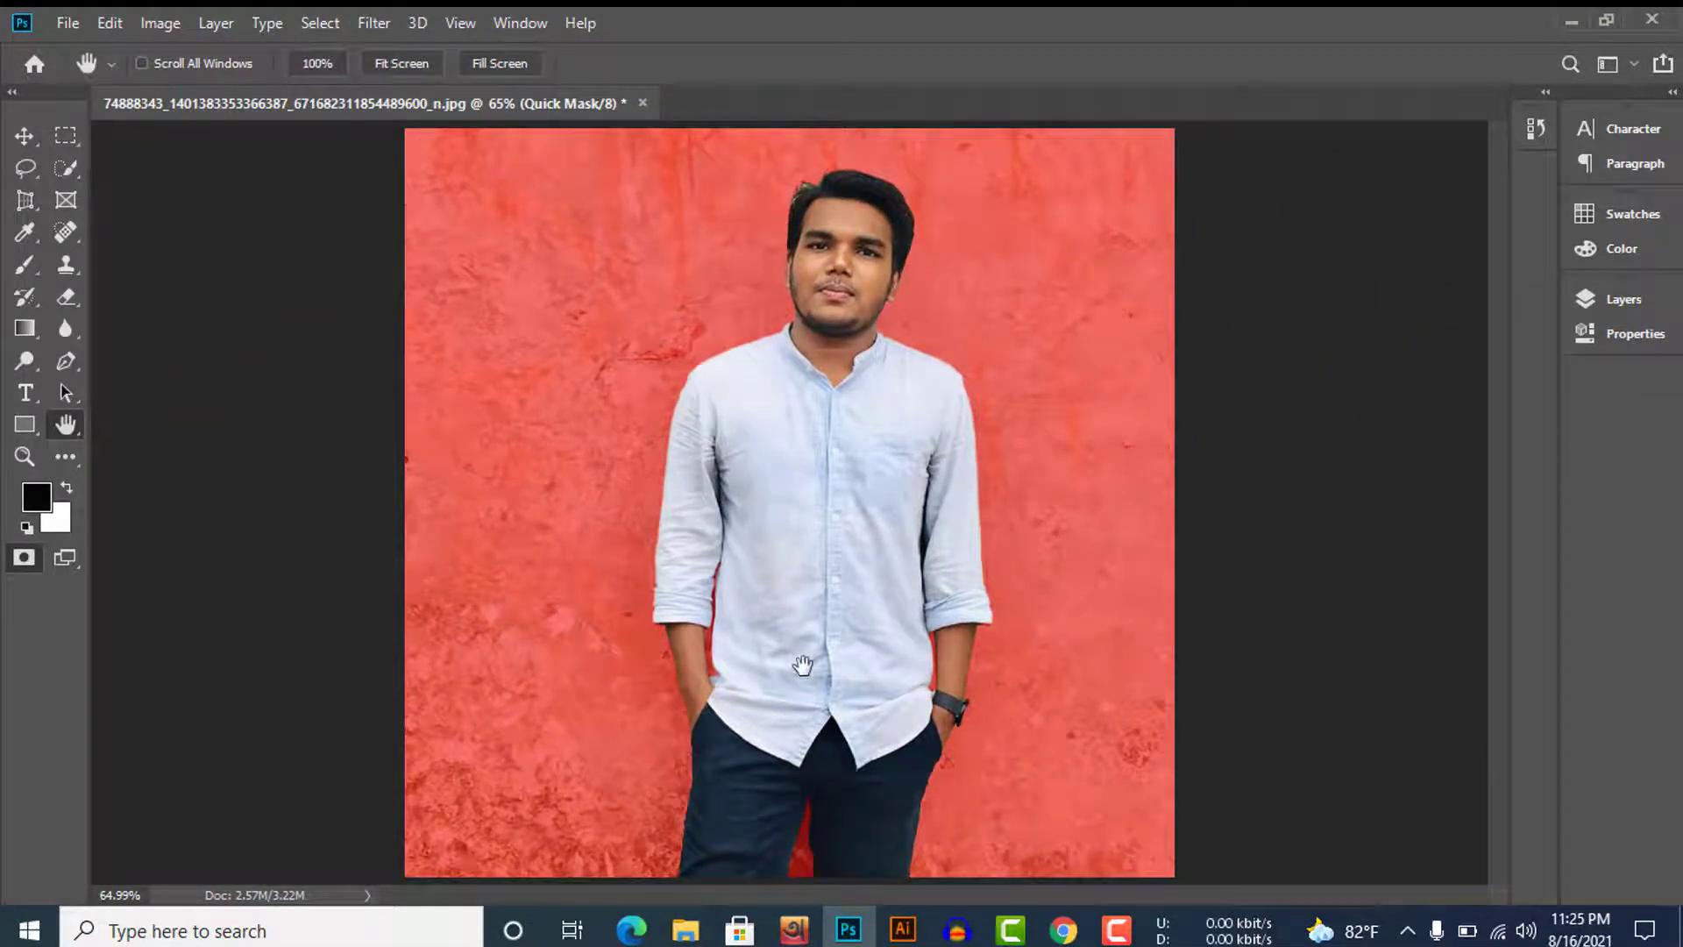
key(q)
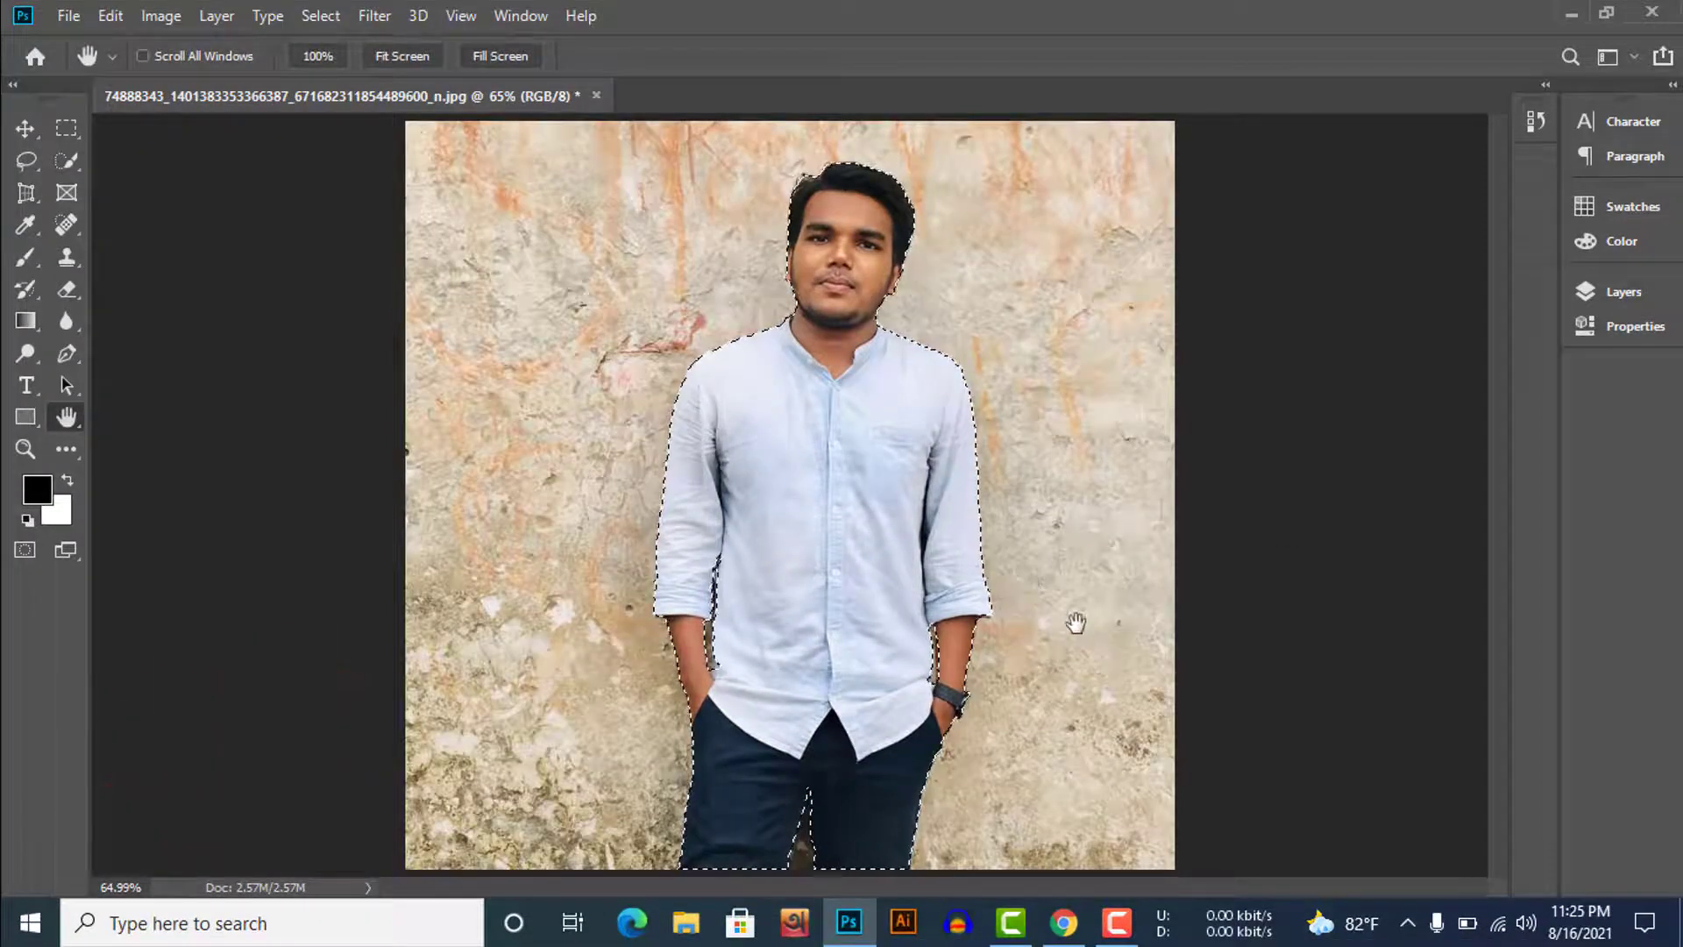
click(1608, 294)
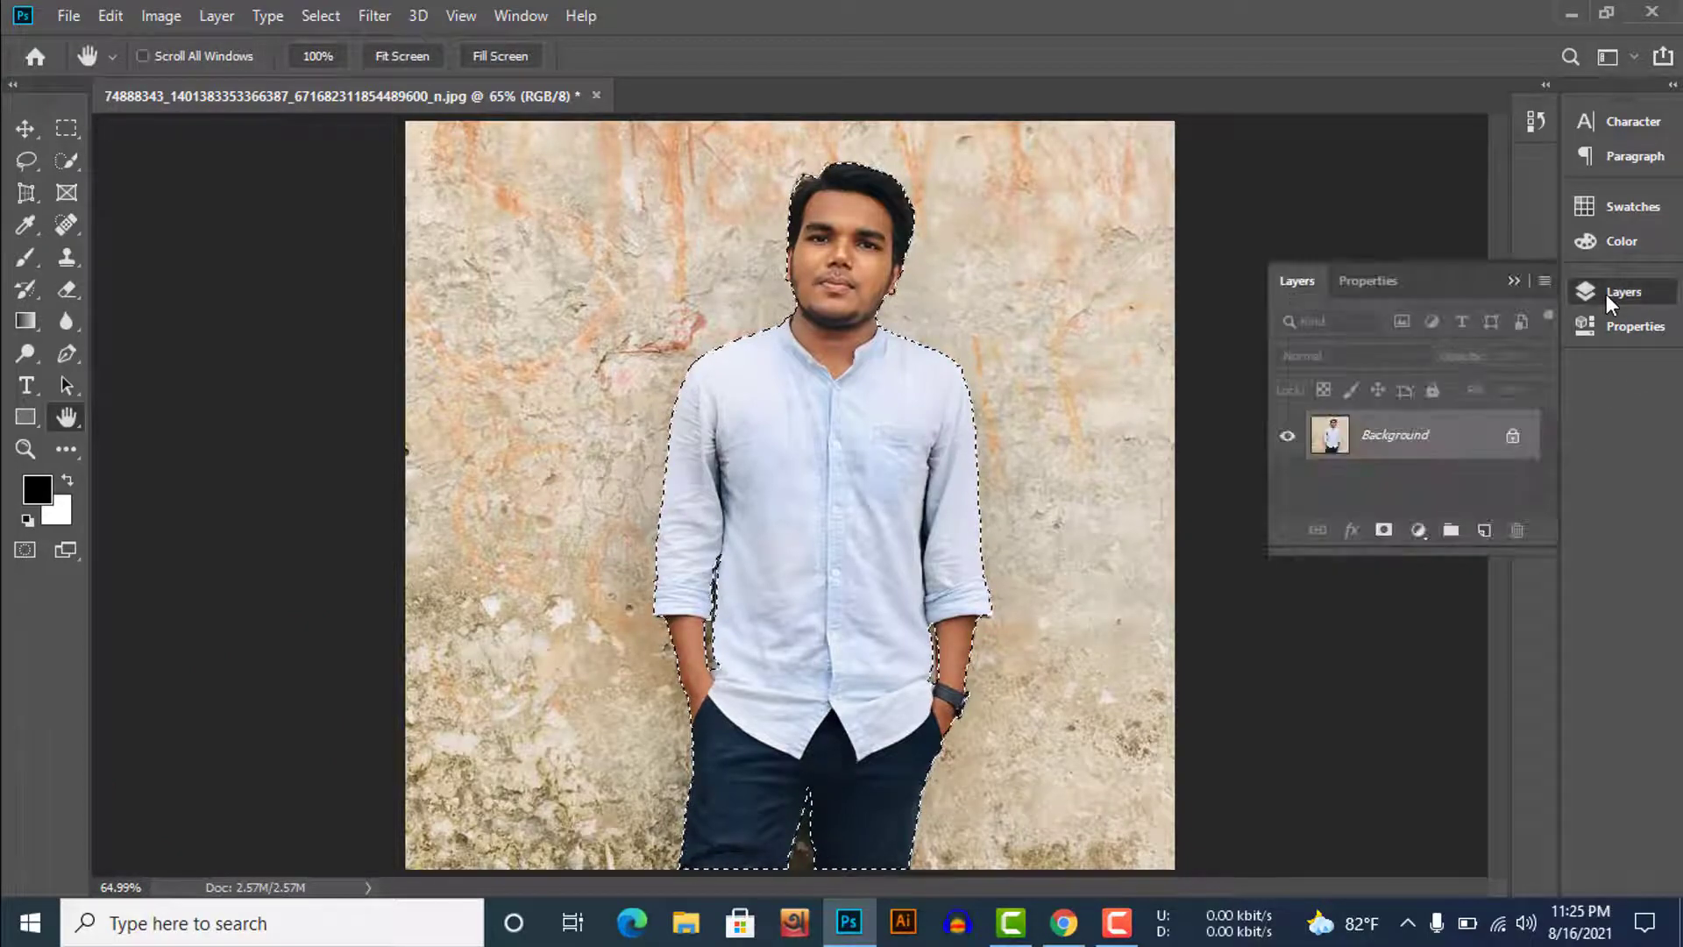
click(1382, 530)
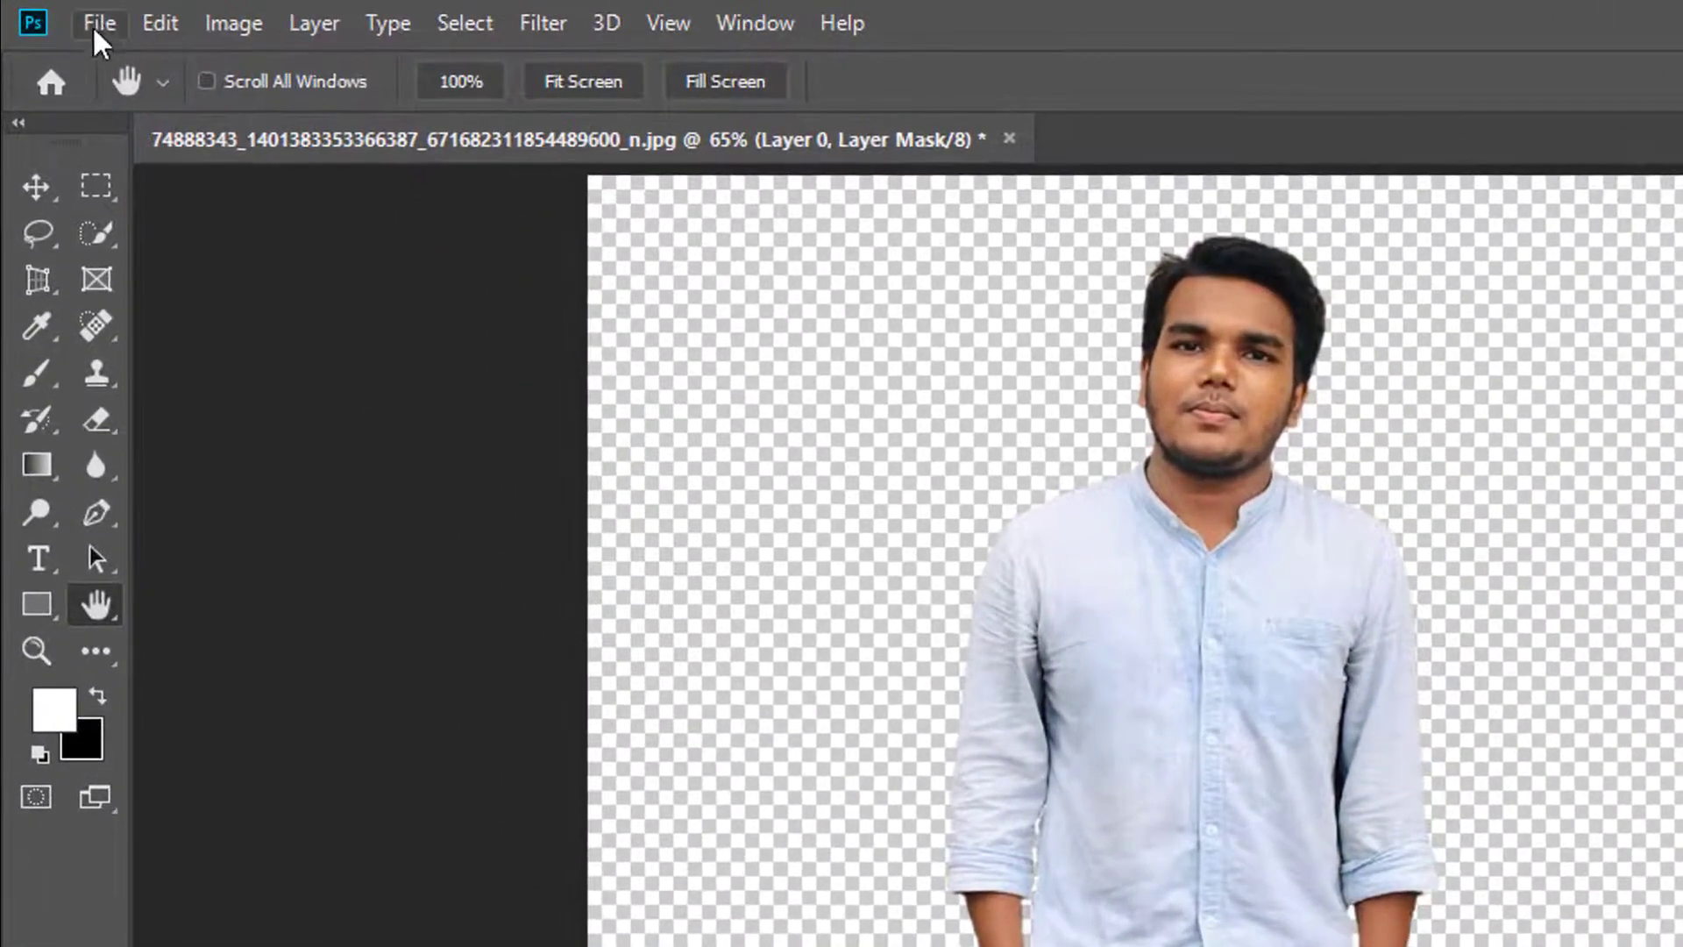
Step: Save the cut-out as a PNG named 'today' in Downloads with default PNG options
click(95, 21)
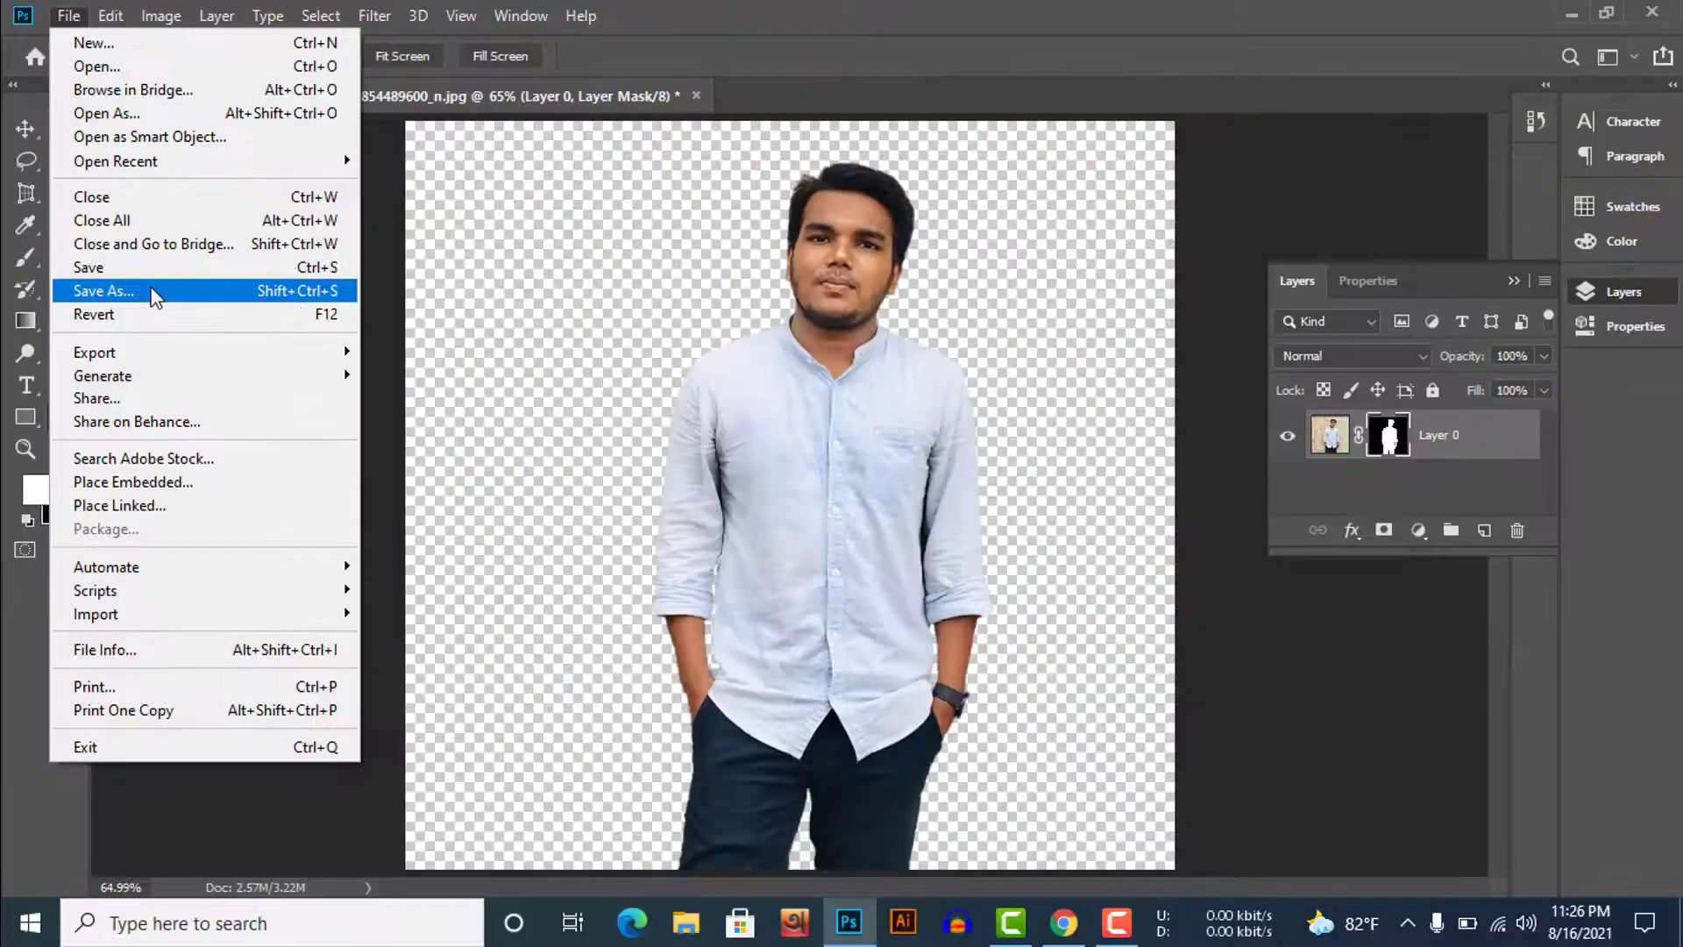
click(150, 290)
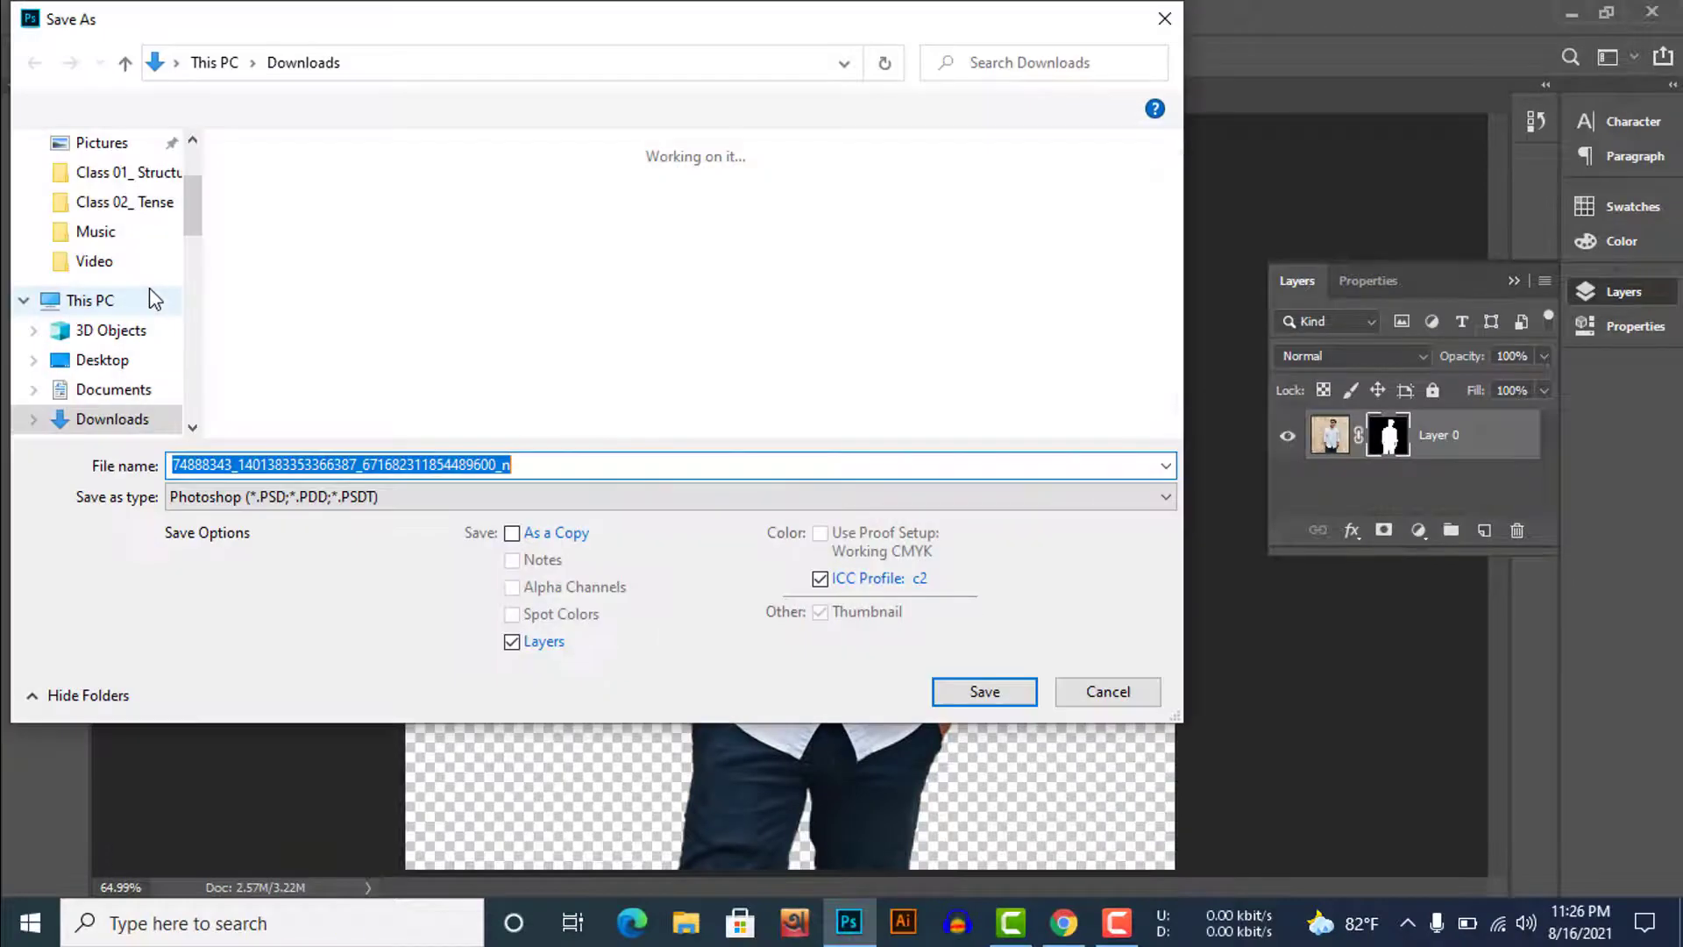
click(298, 496)
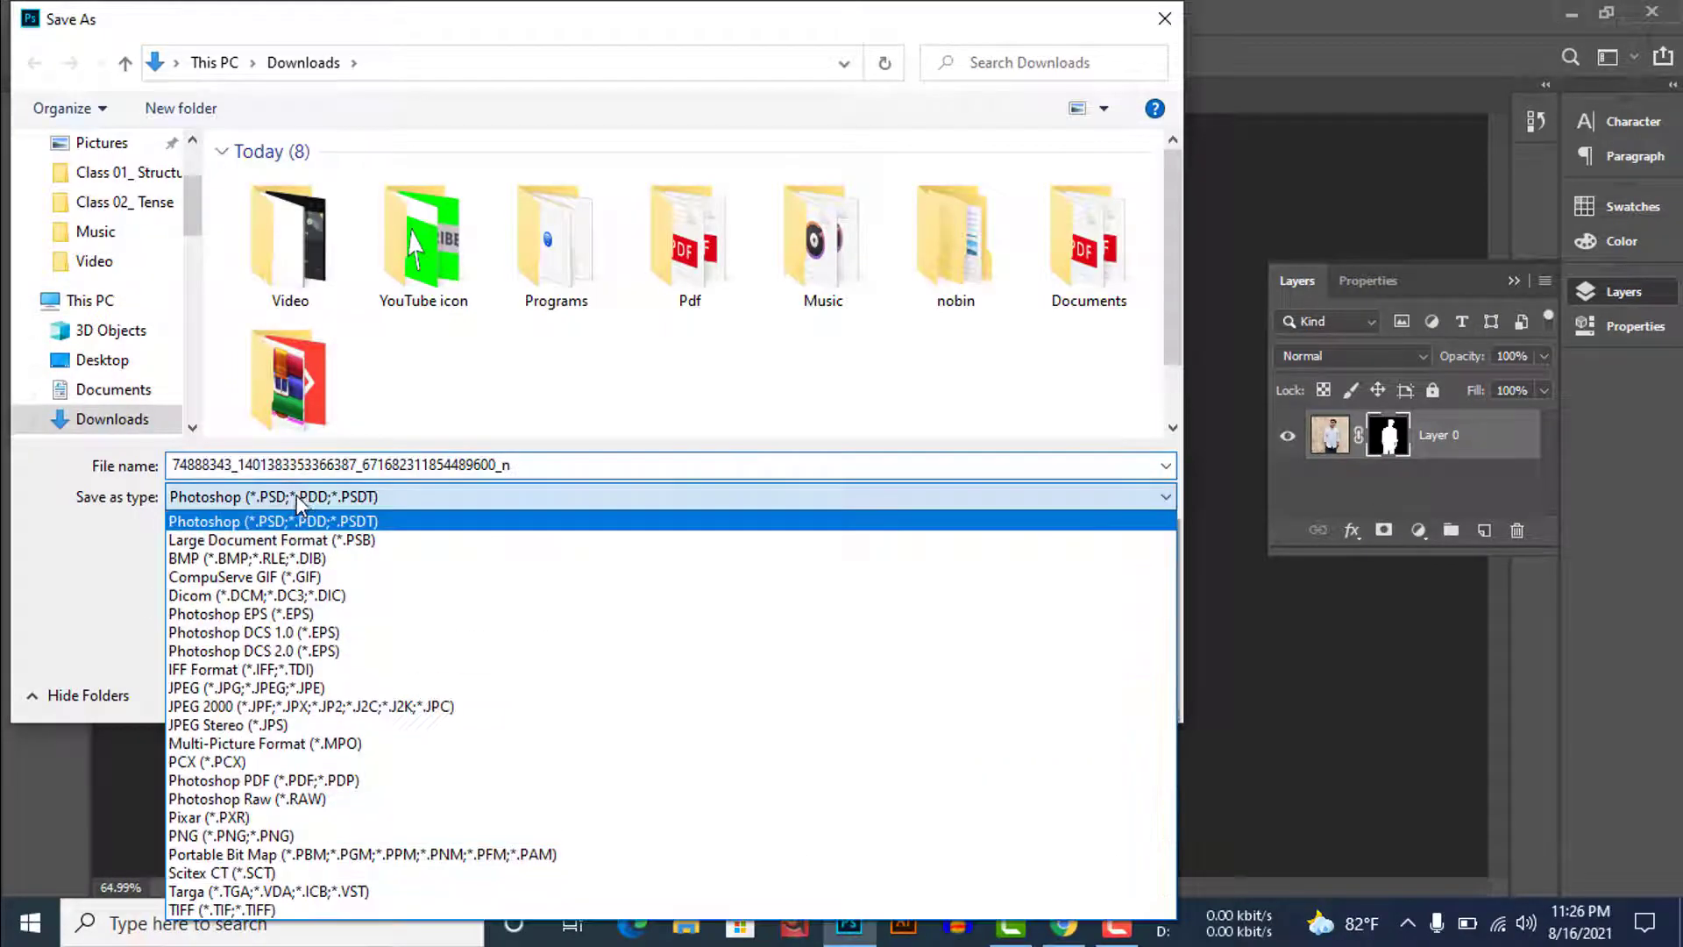
click(229, 835)
drag(544, 468, 175, 464)
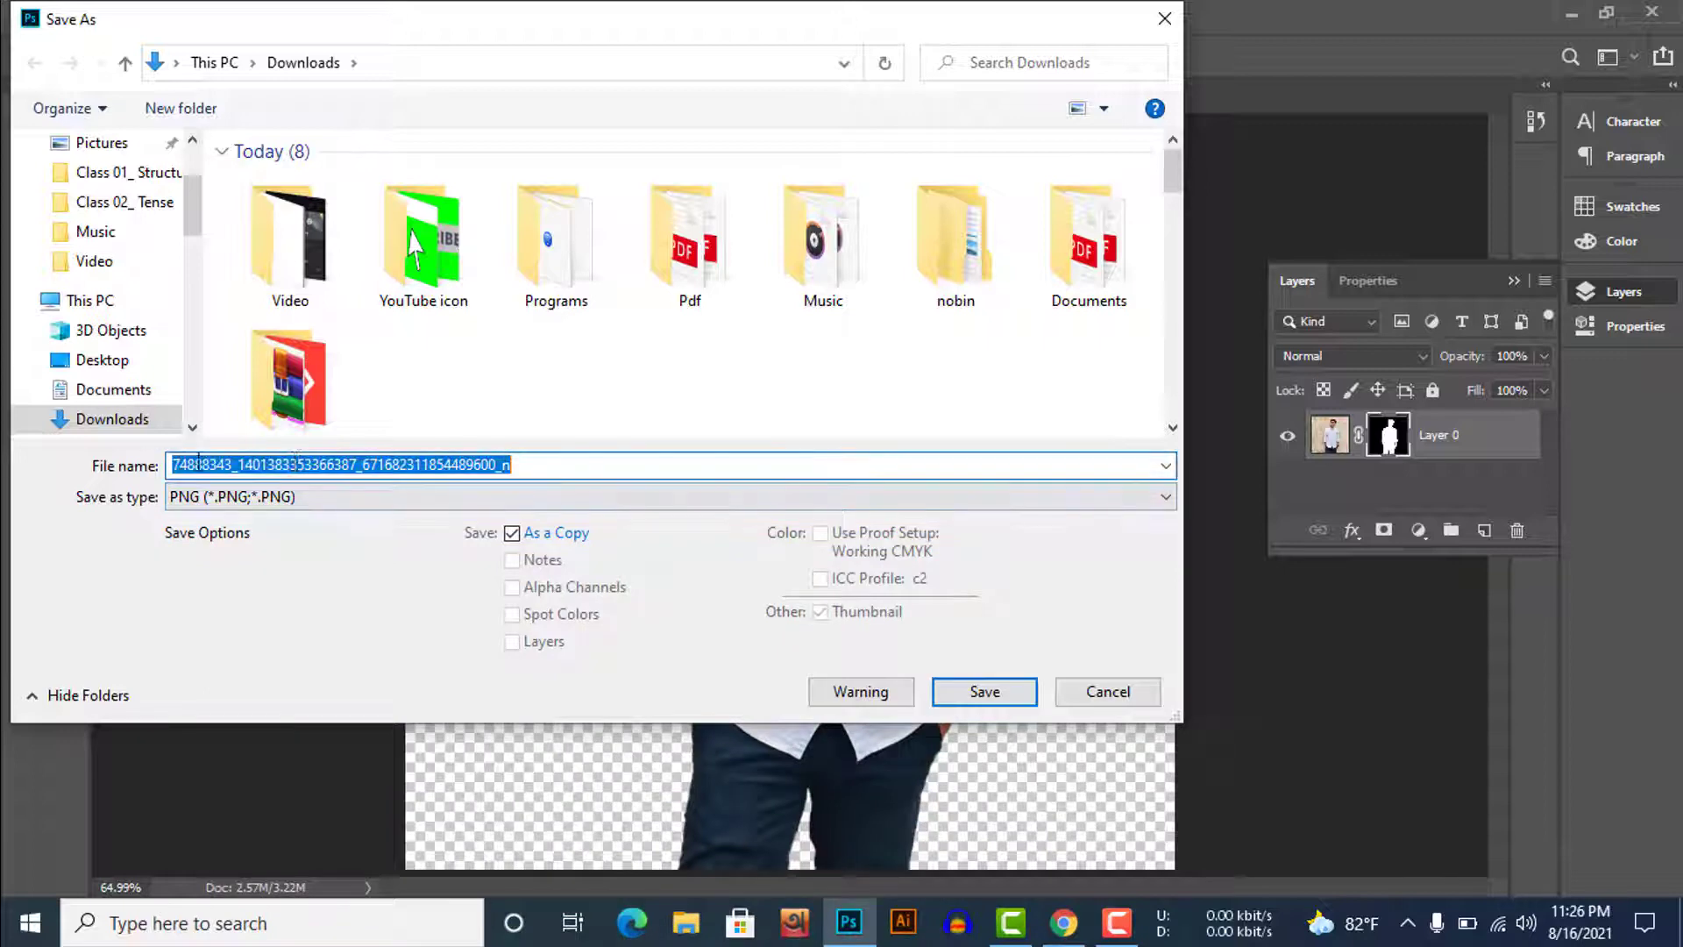
key(BackSpace)
text(today)
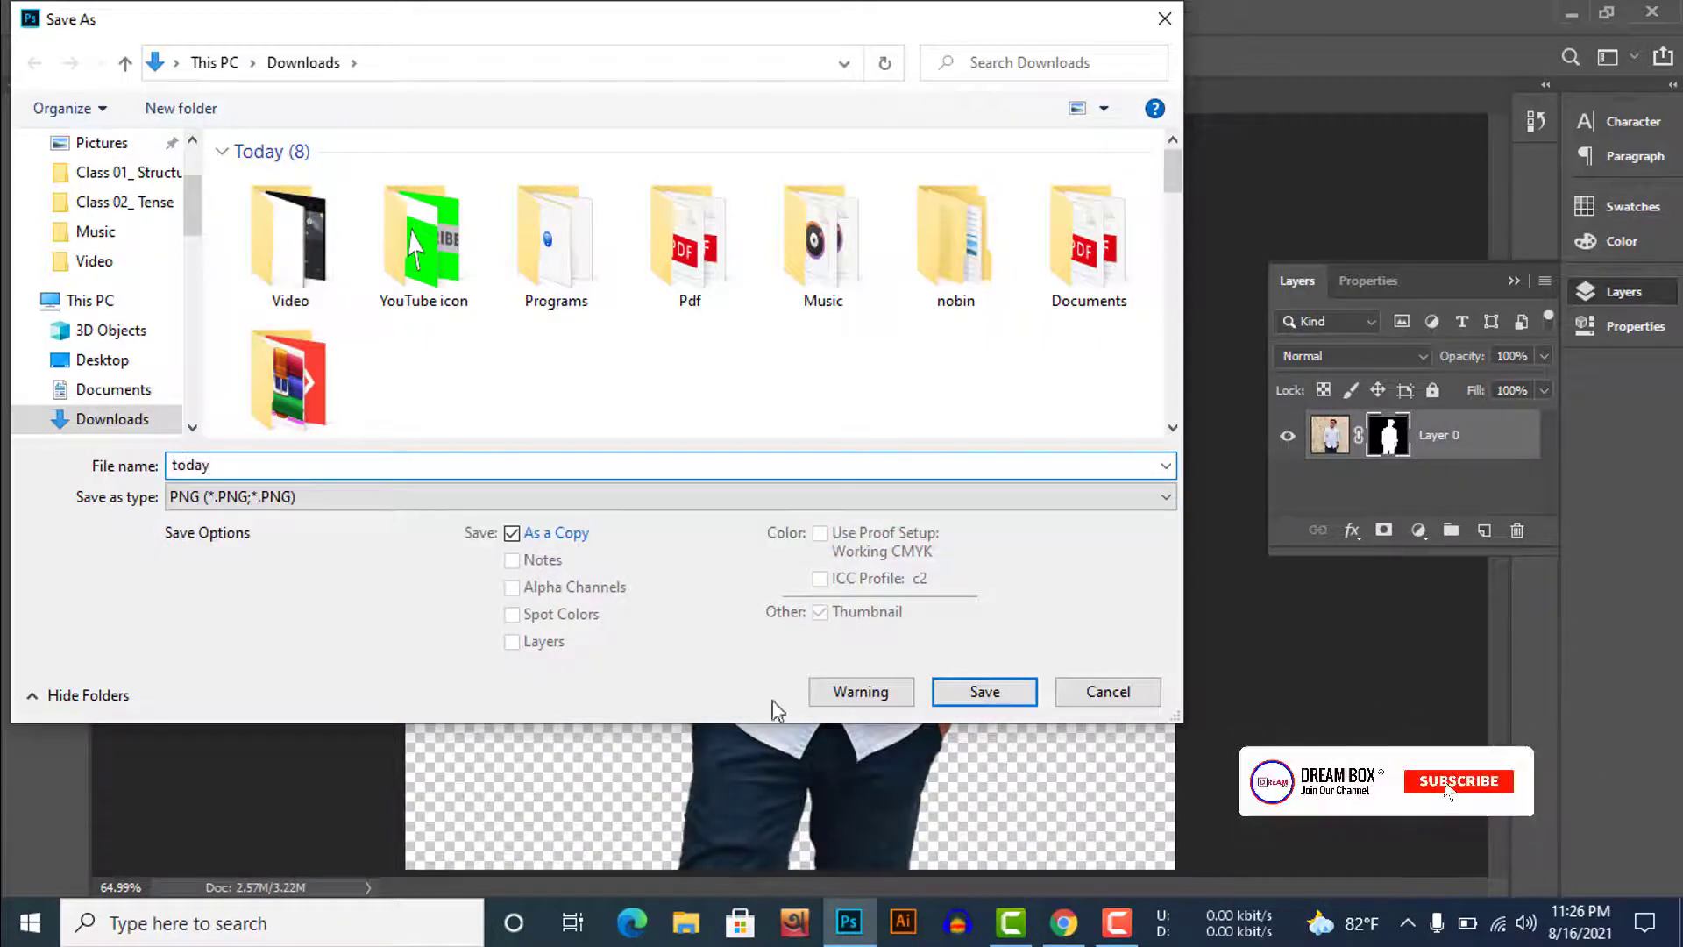
click(998, 691)
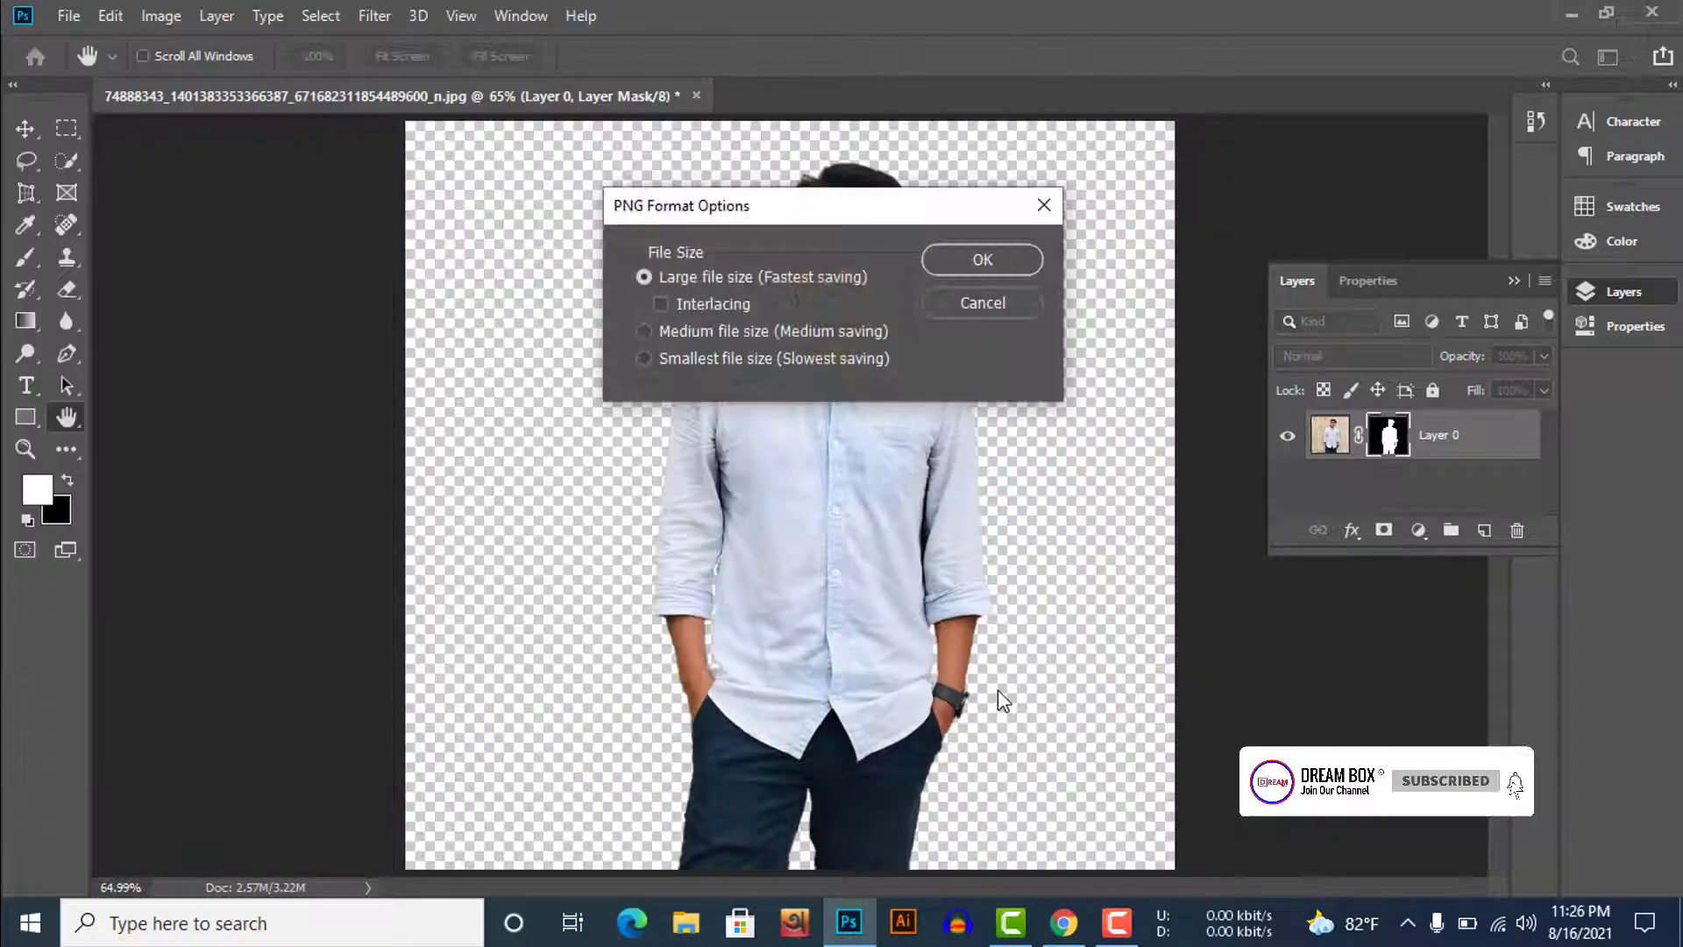
click(996, 260)
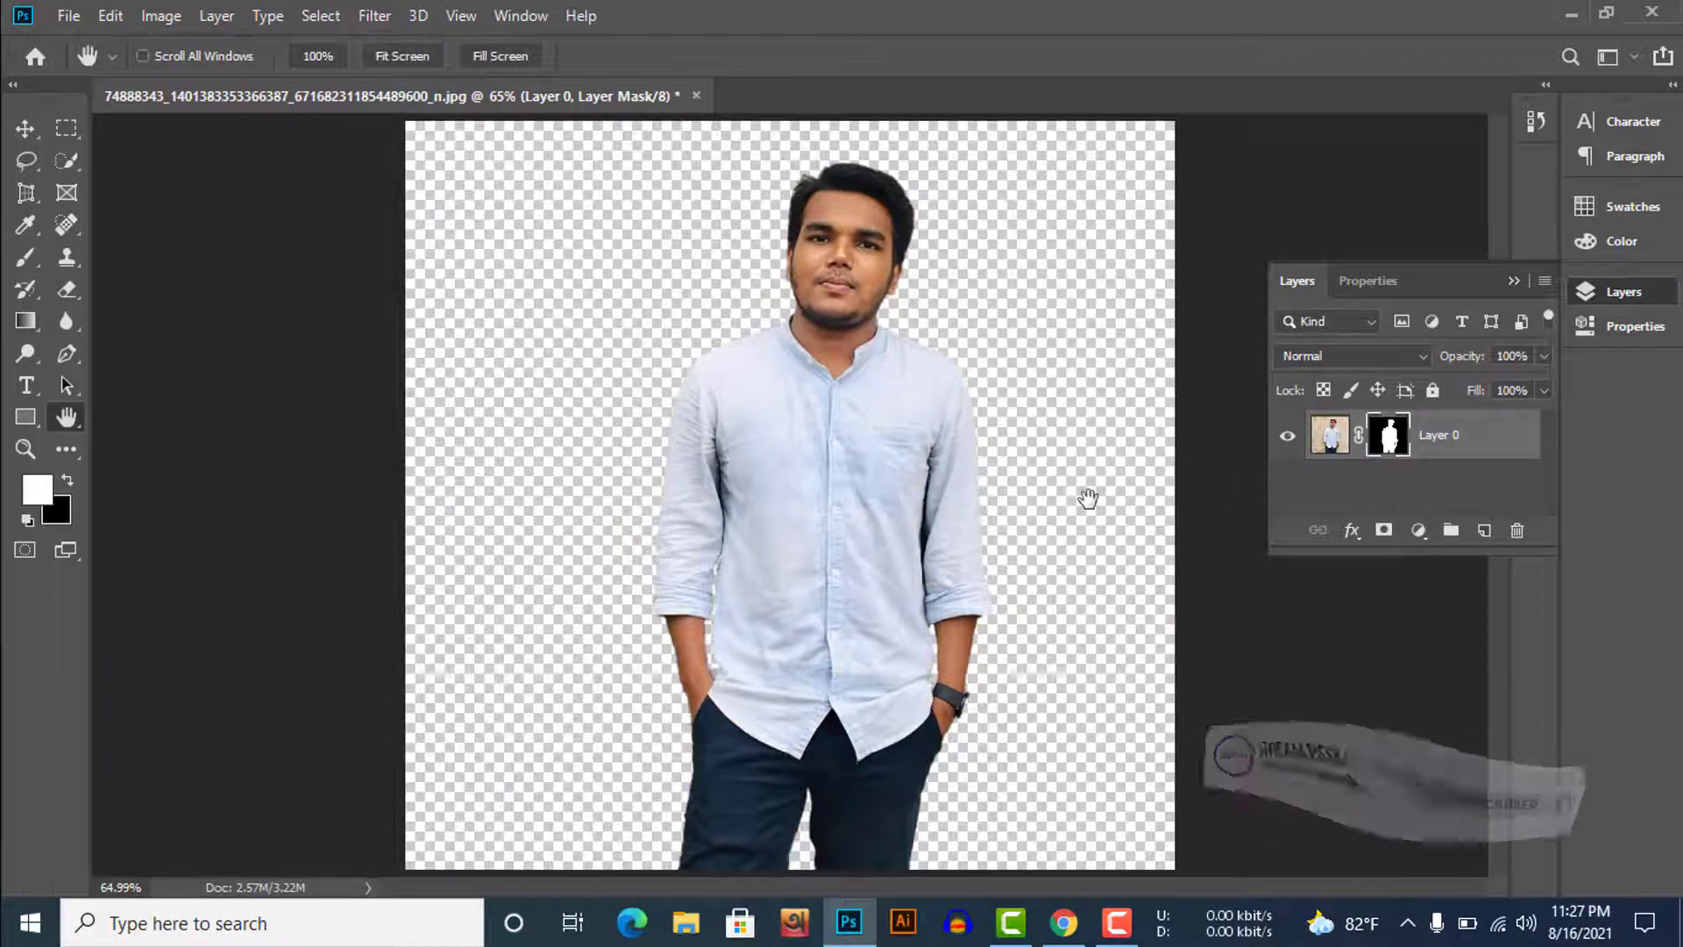
Step: Add a new empty Layer 1 and move it beneath Layer 0
key(v)
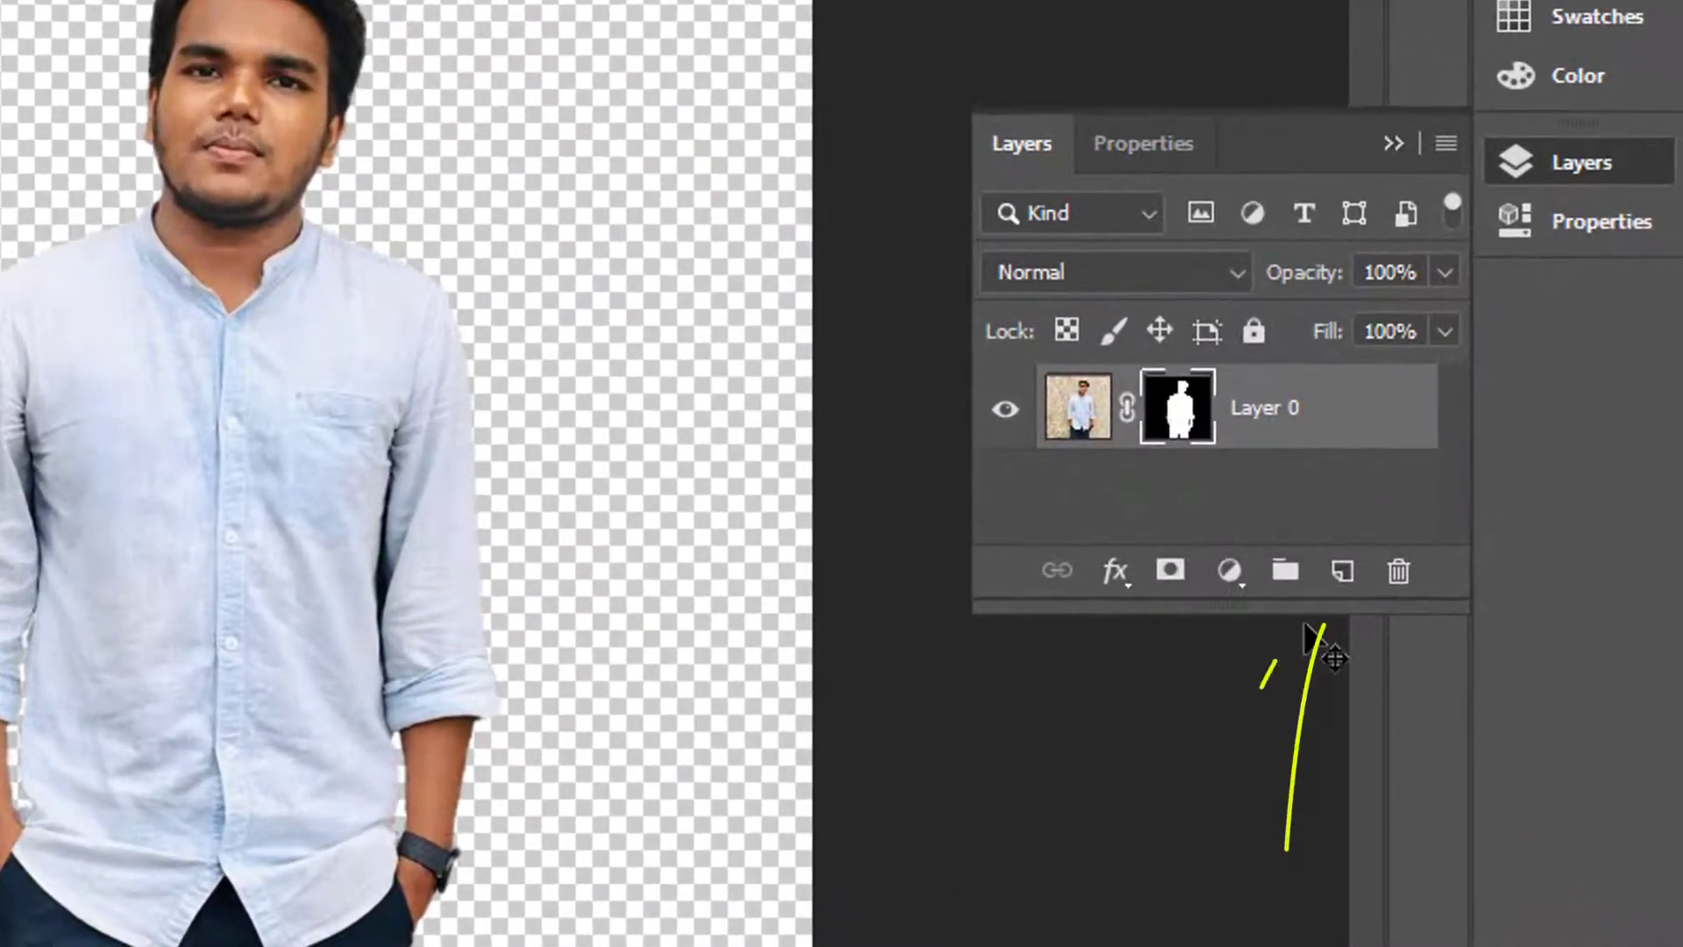
click(1344, 574)
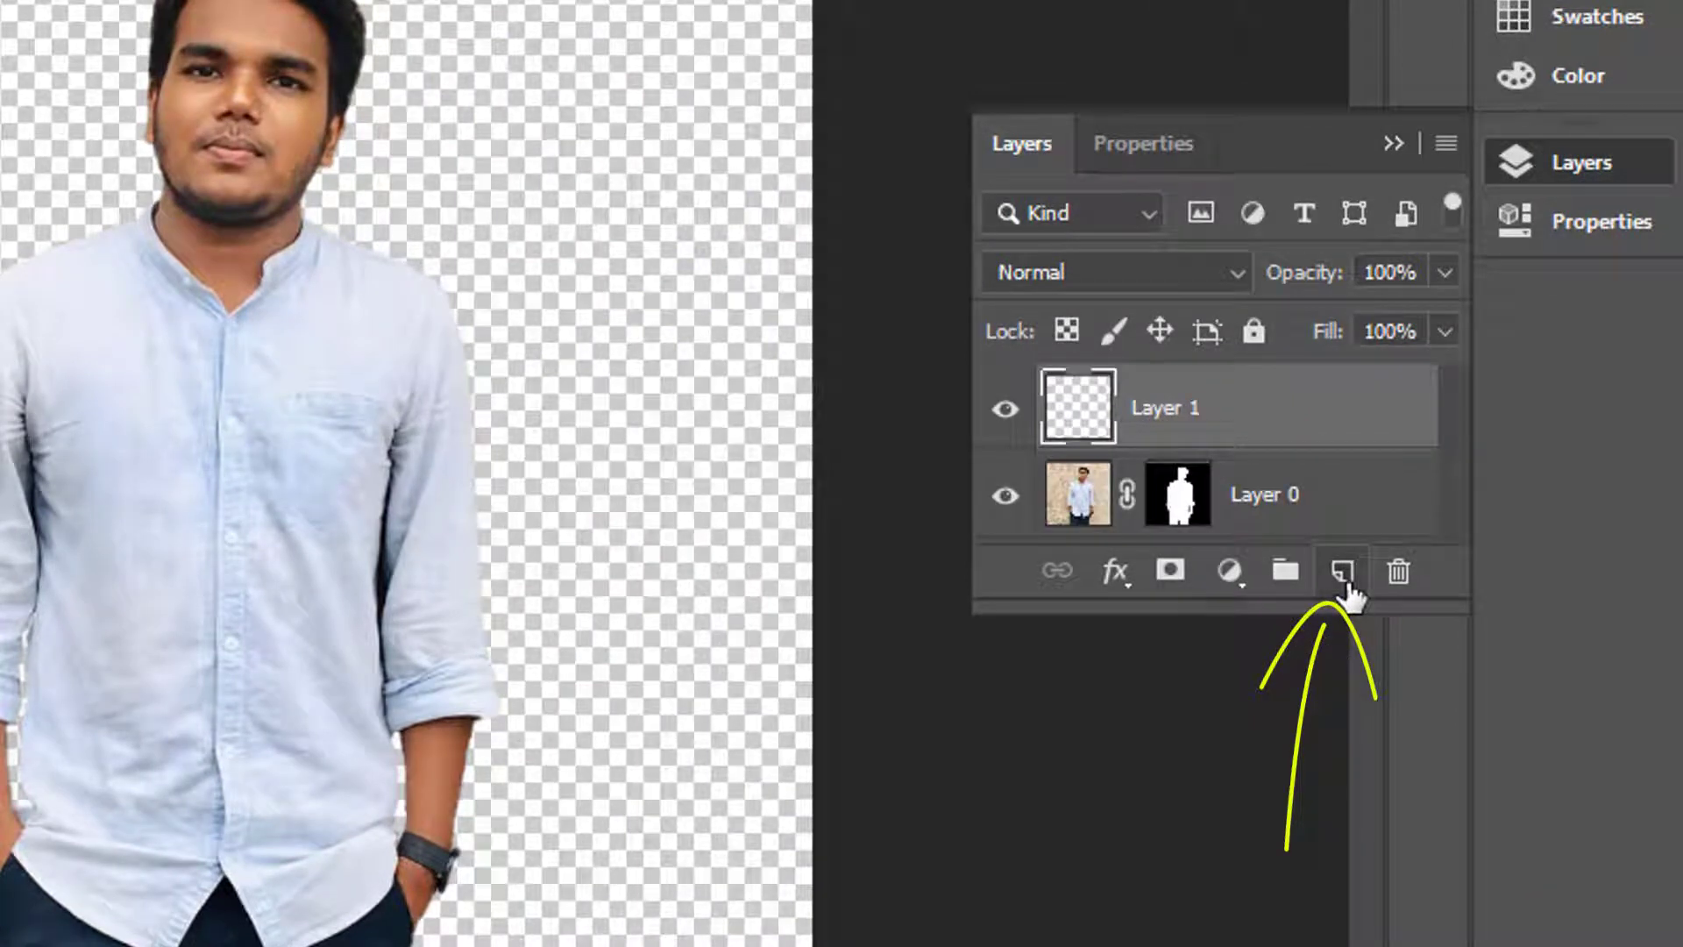
drag(1157, 408, 1163, 507)
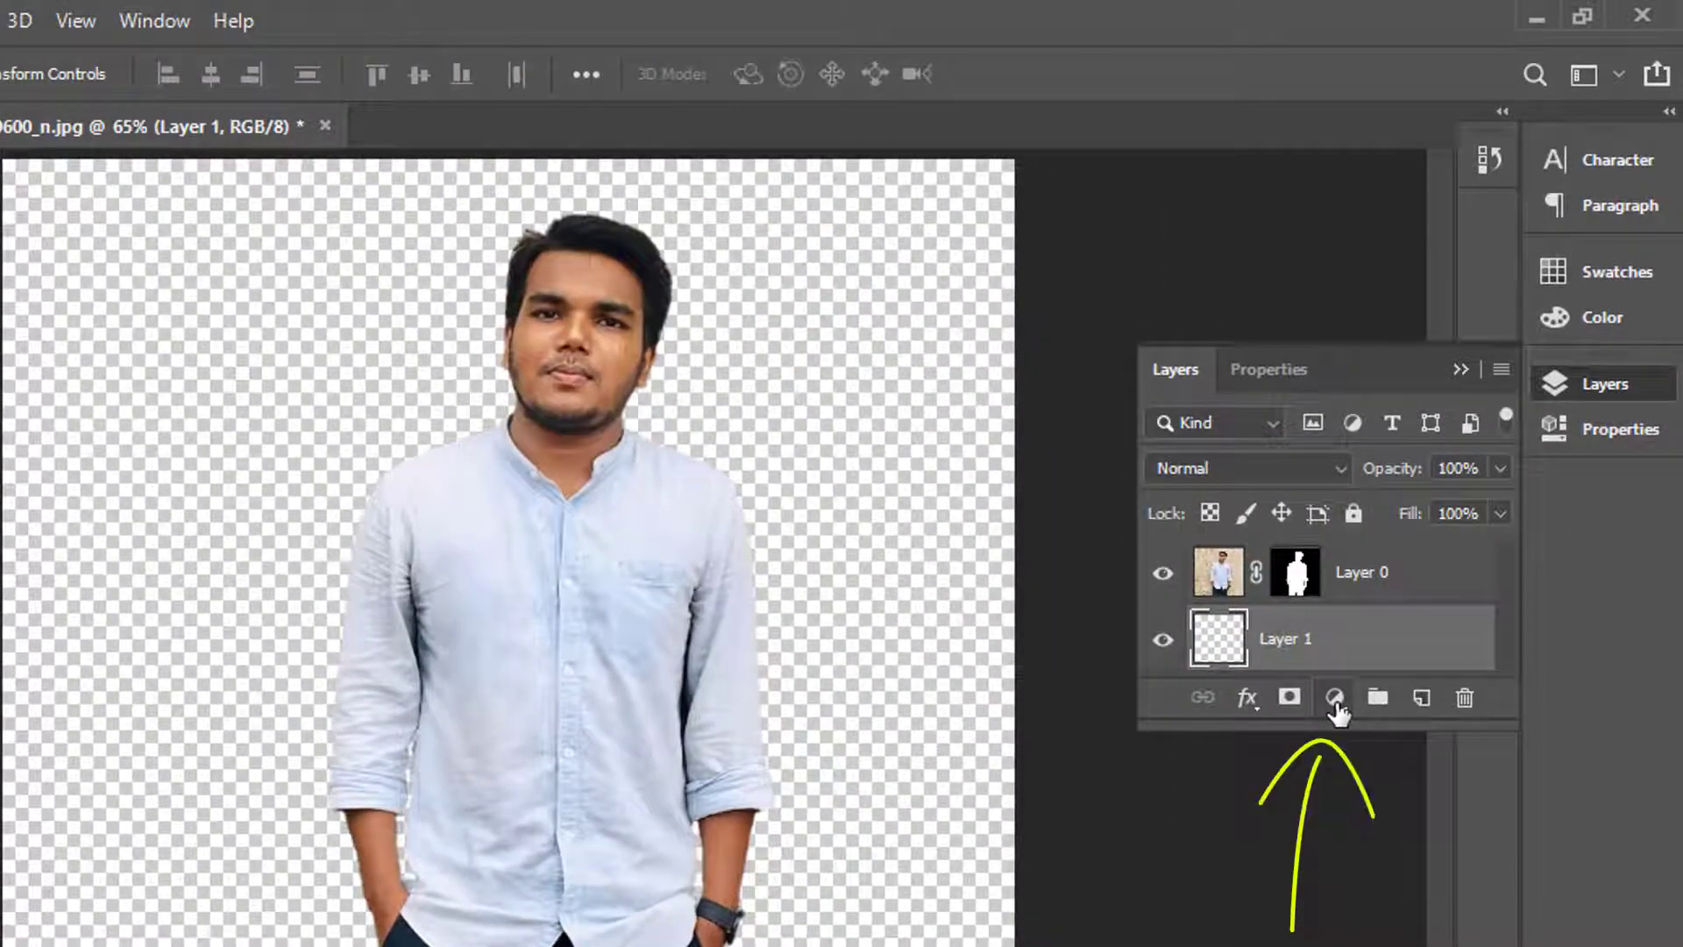
Step: Add a Solid Color fill layer in light turquoise (61efd9) behind the man
click(1335, 699)
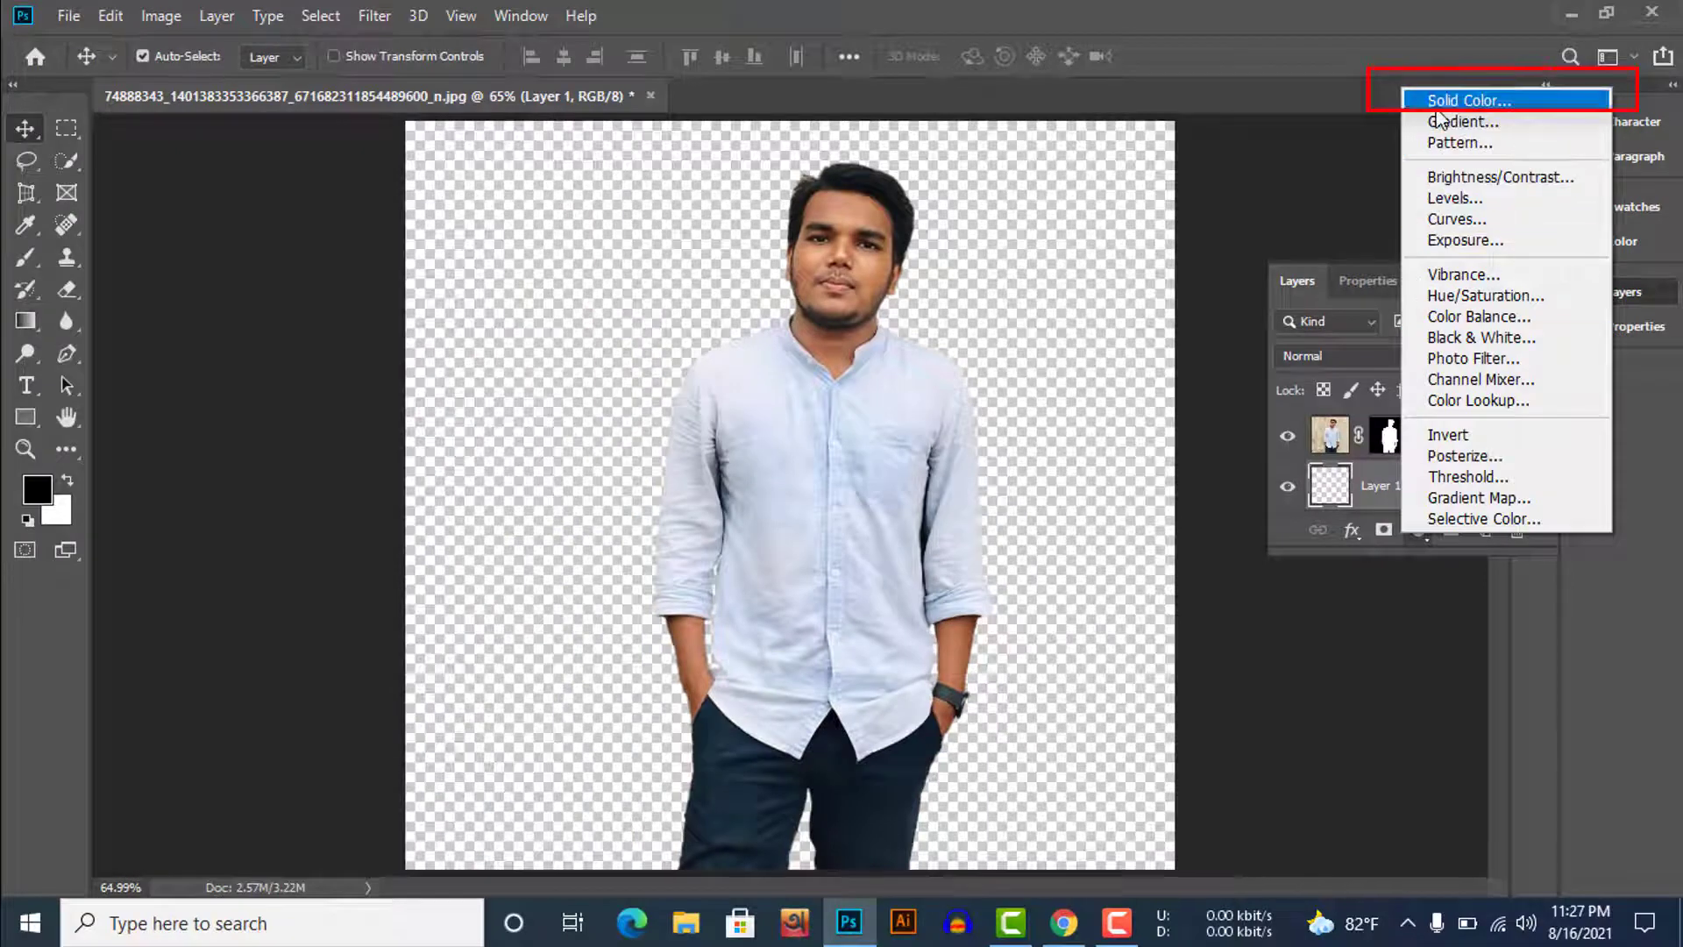
click(1436, 103)
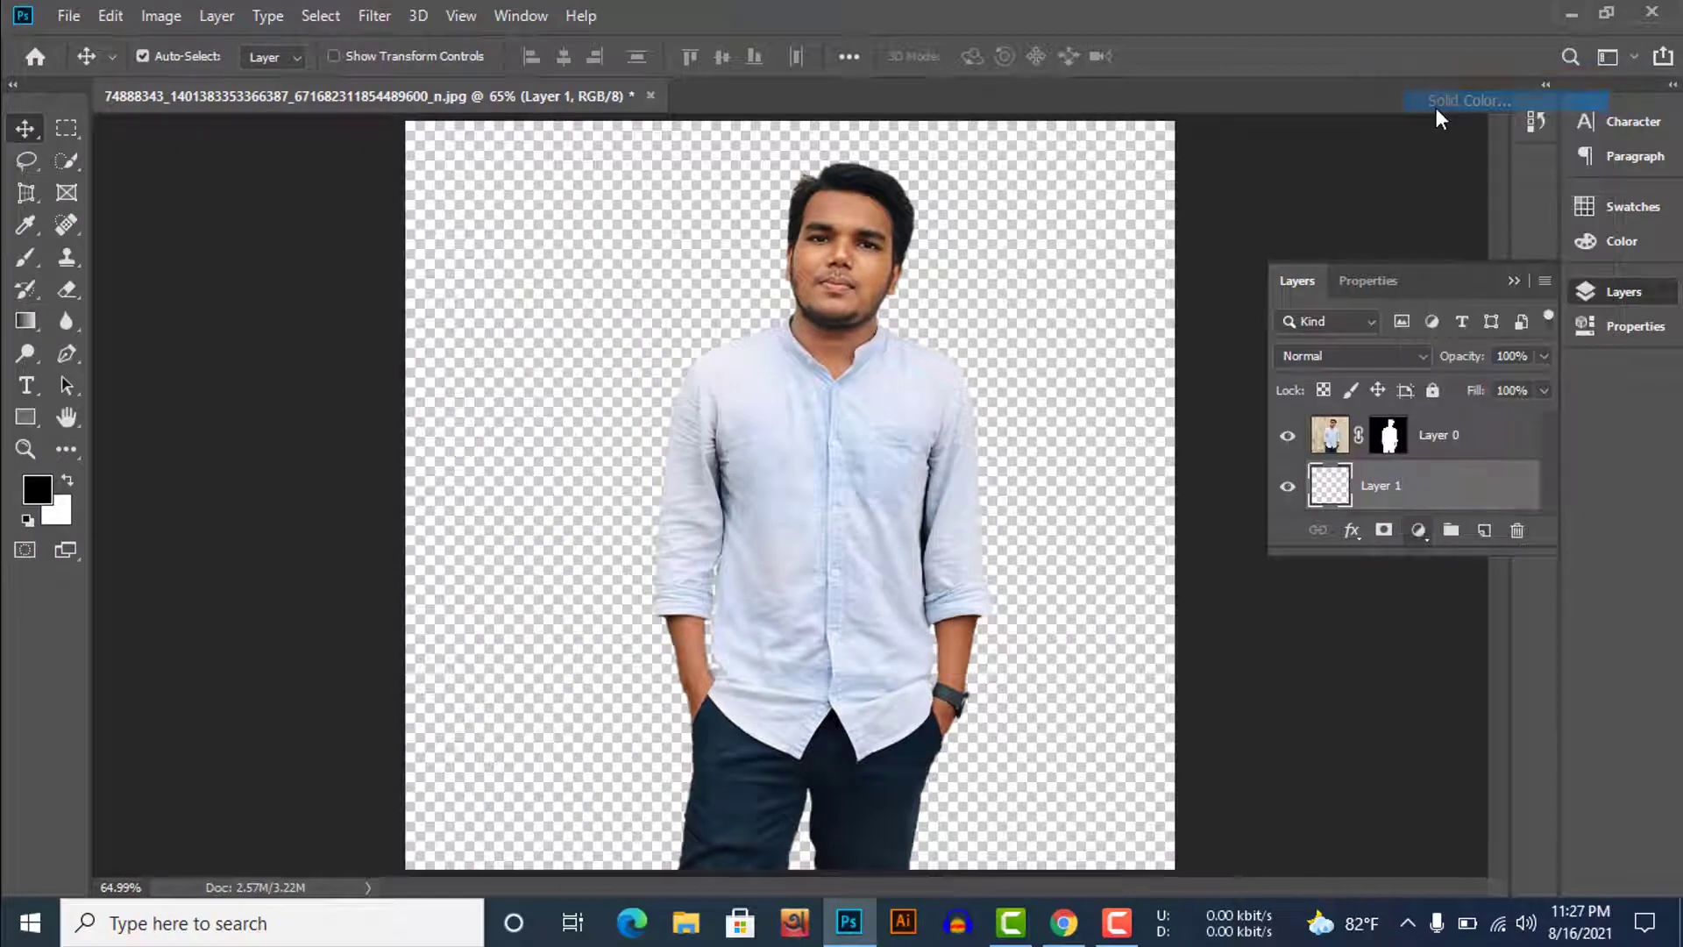
click(1296, 430)
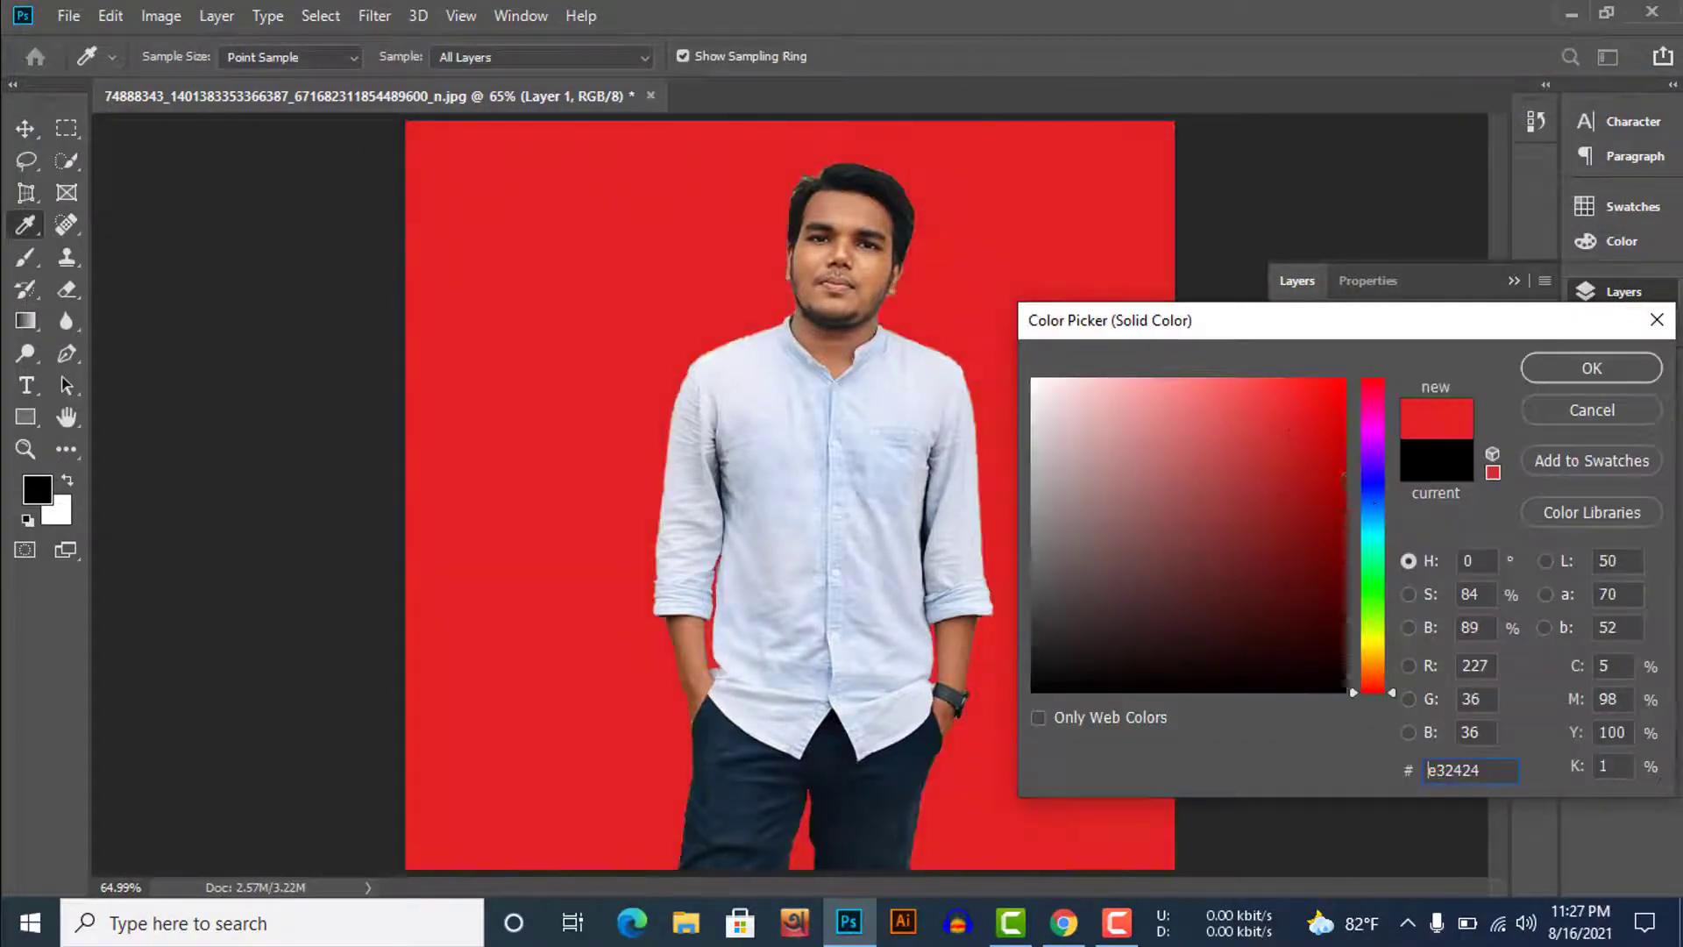
drag(1373, 690, 1376, 544)
click(1217, 399)
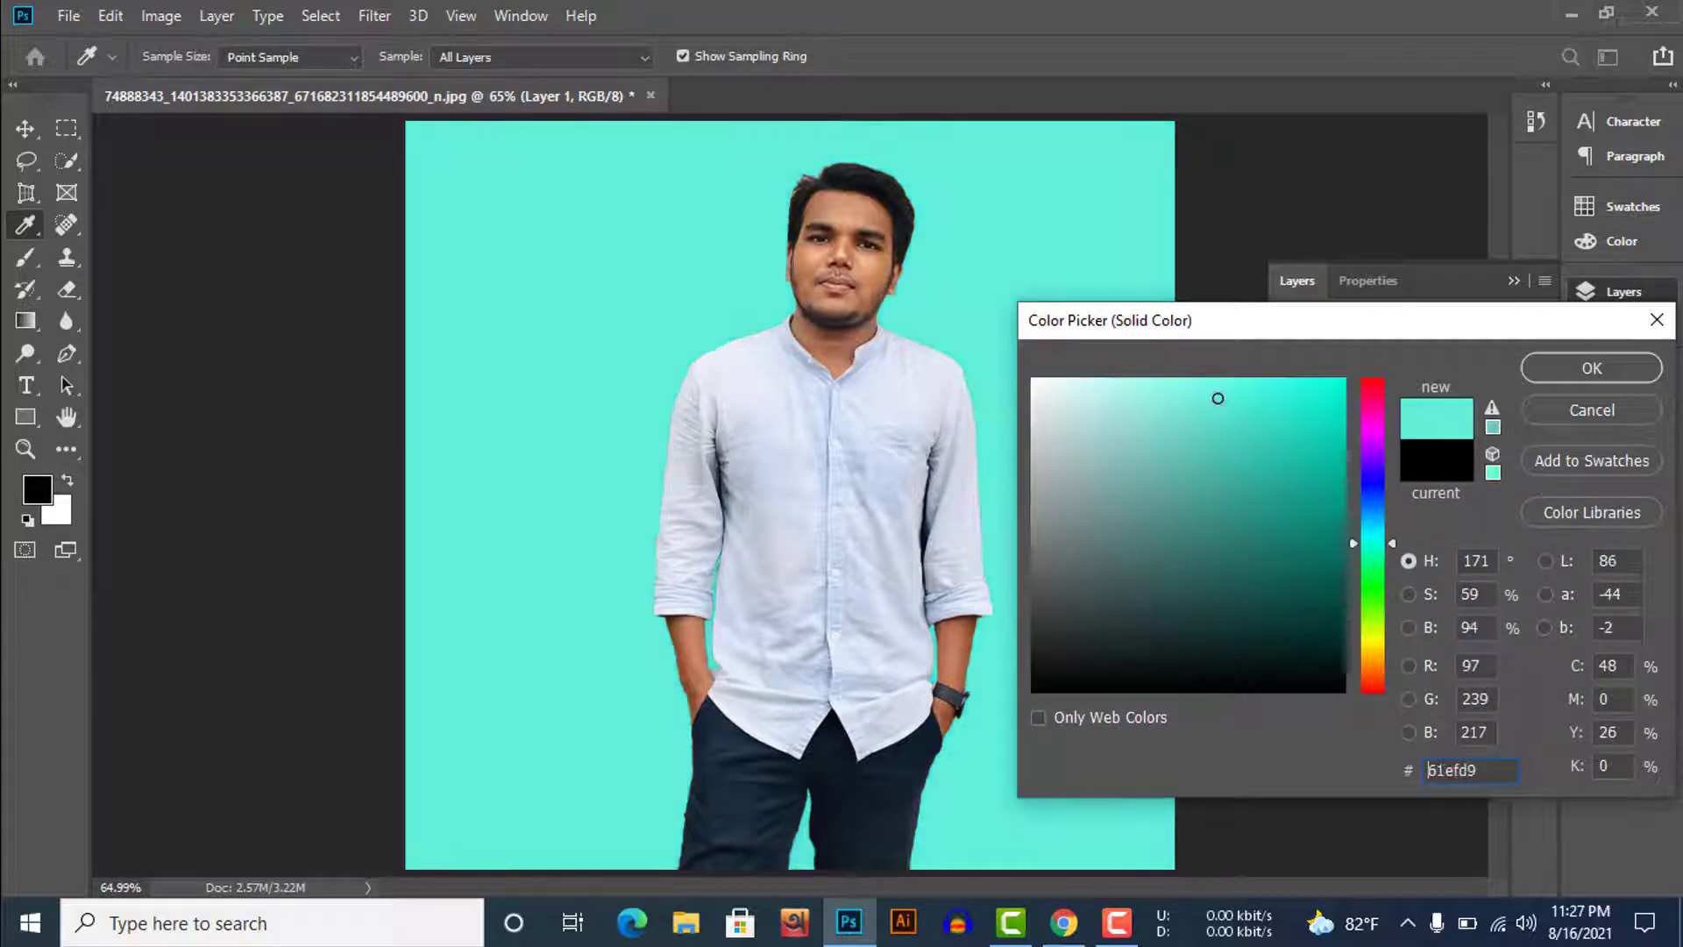
click(1577, 370)
key(v)
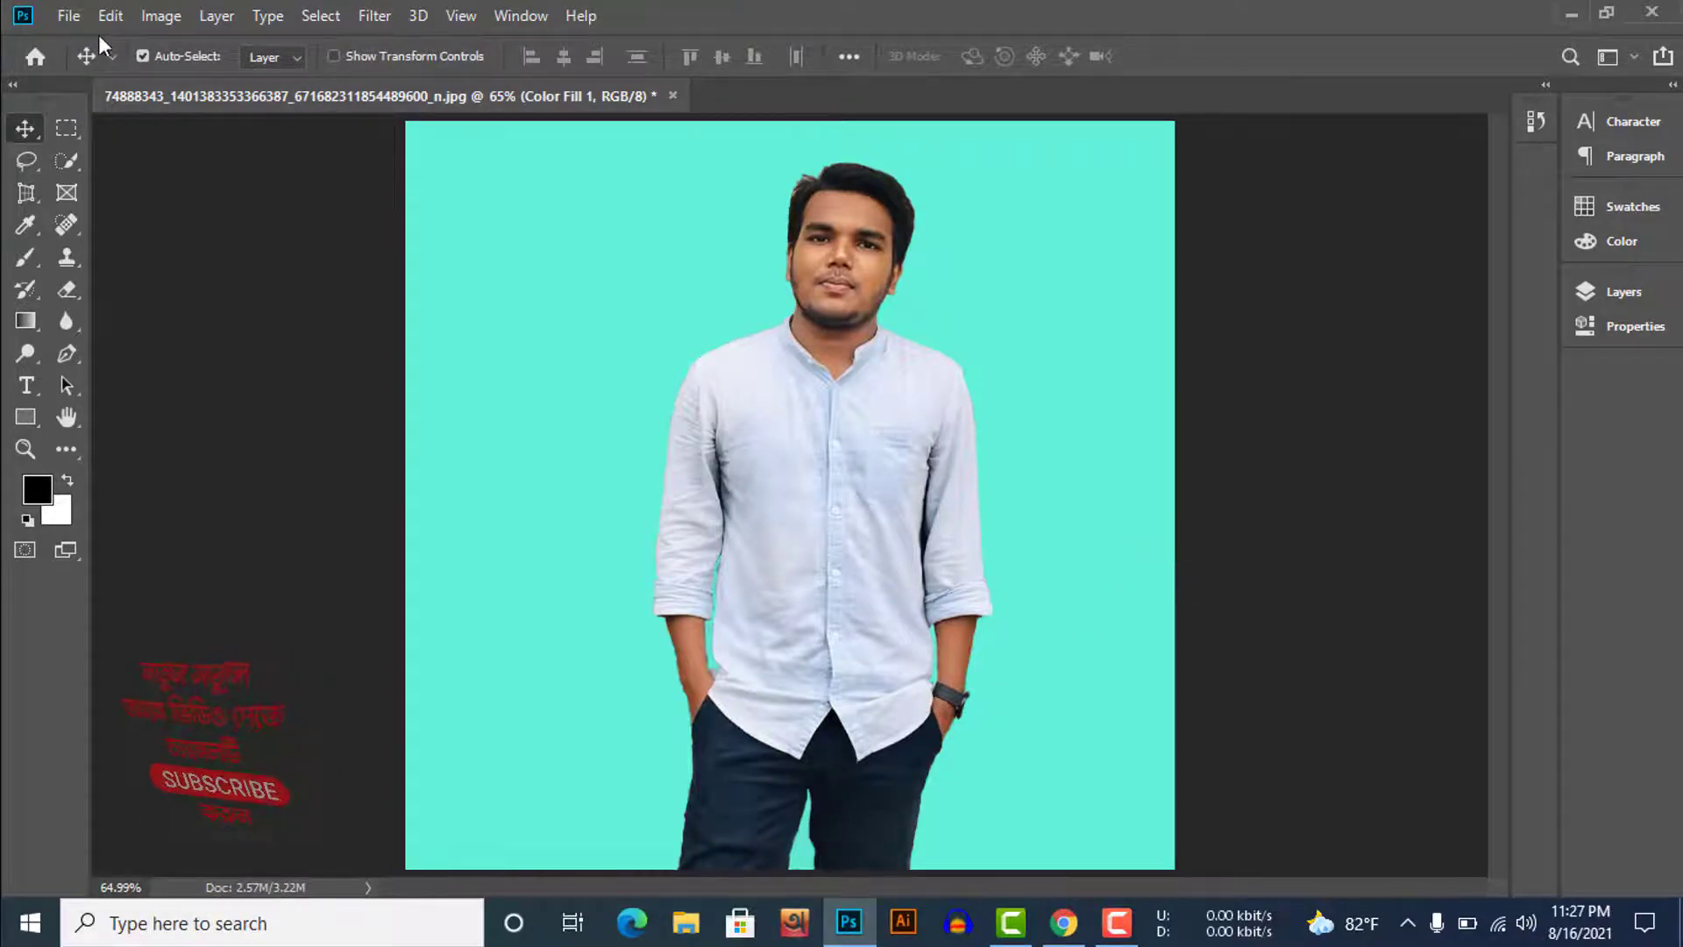
Step: Save the turquoise version as JPEG 'today-2' at quality 9, then minimise Photoshop
click(69, 15)
click(136, 289)
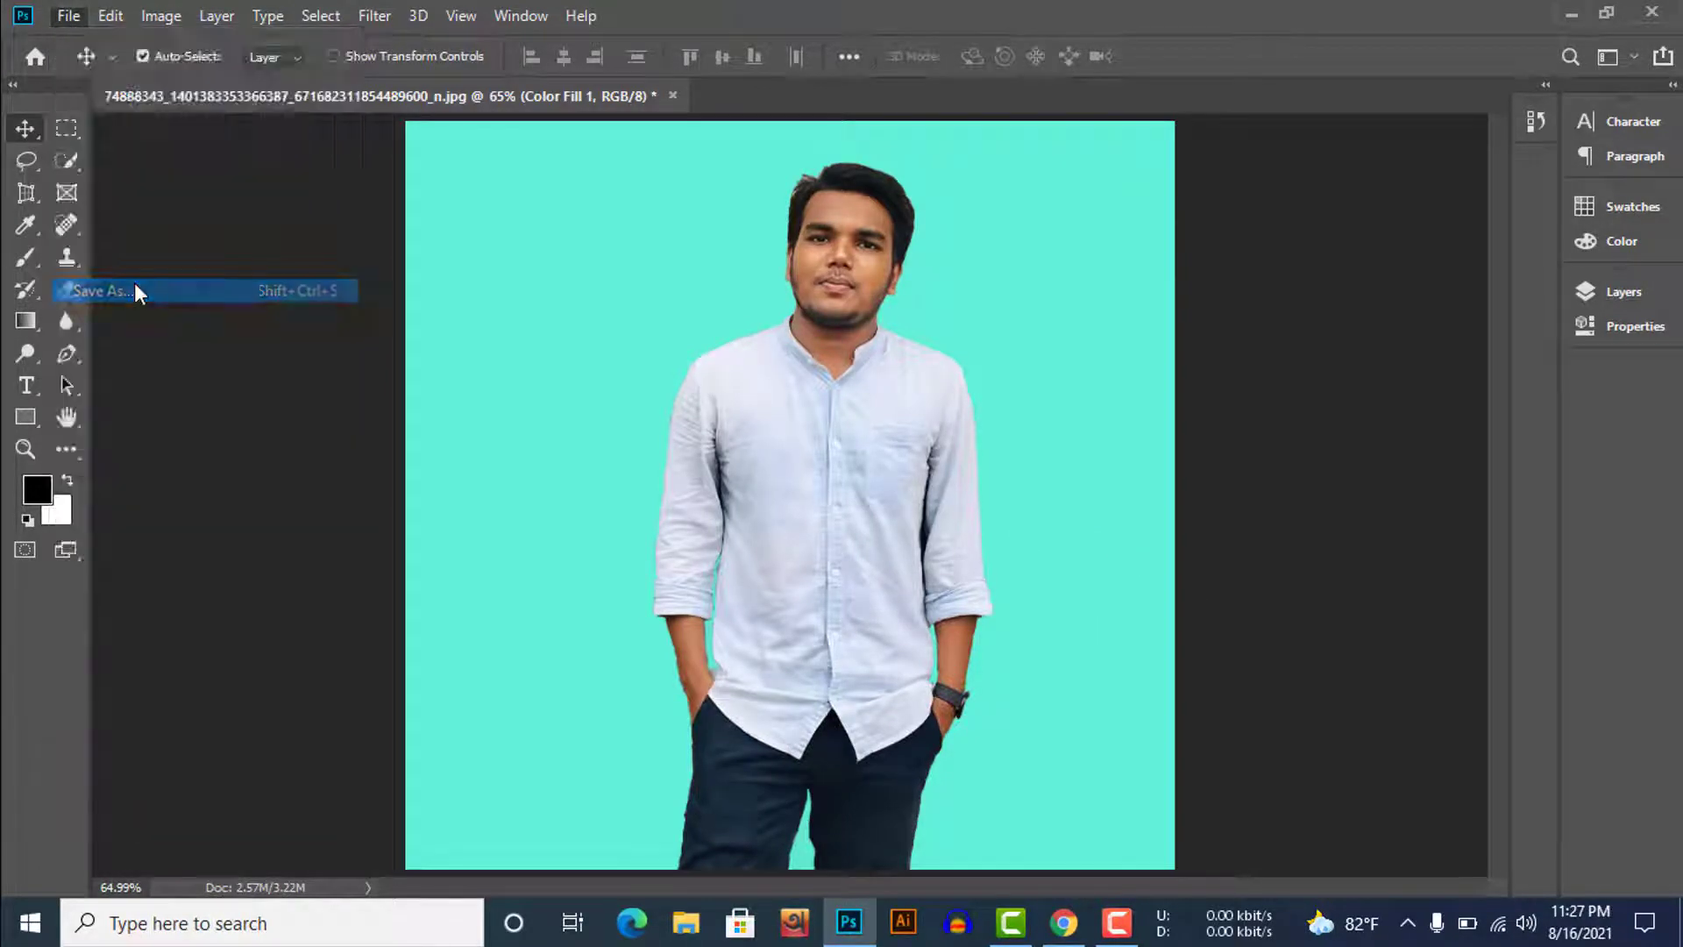
click(272, 496)
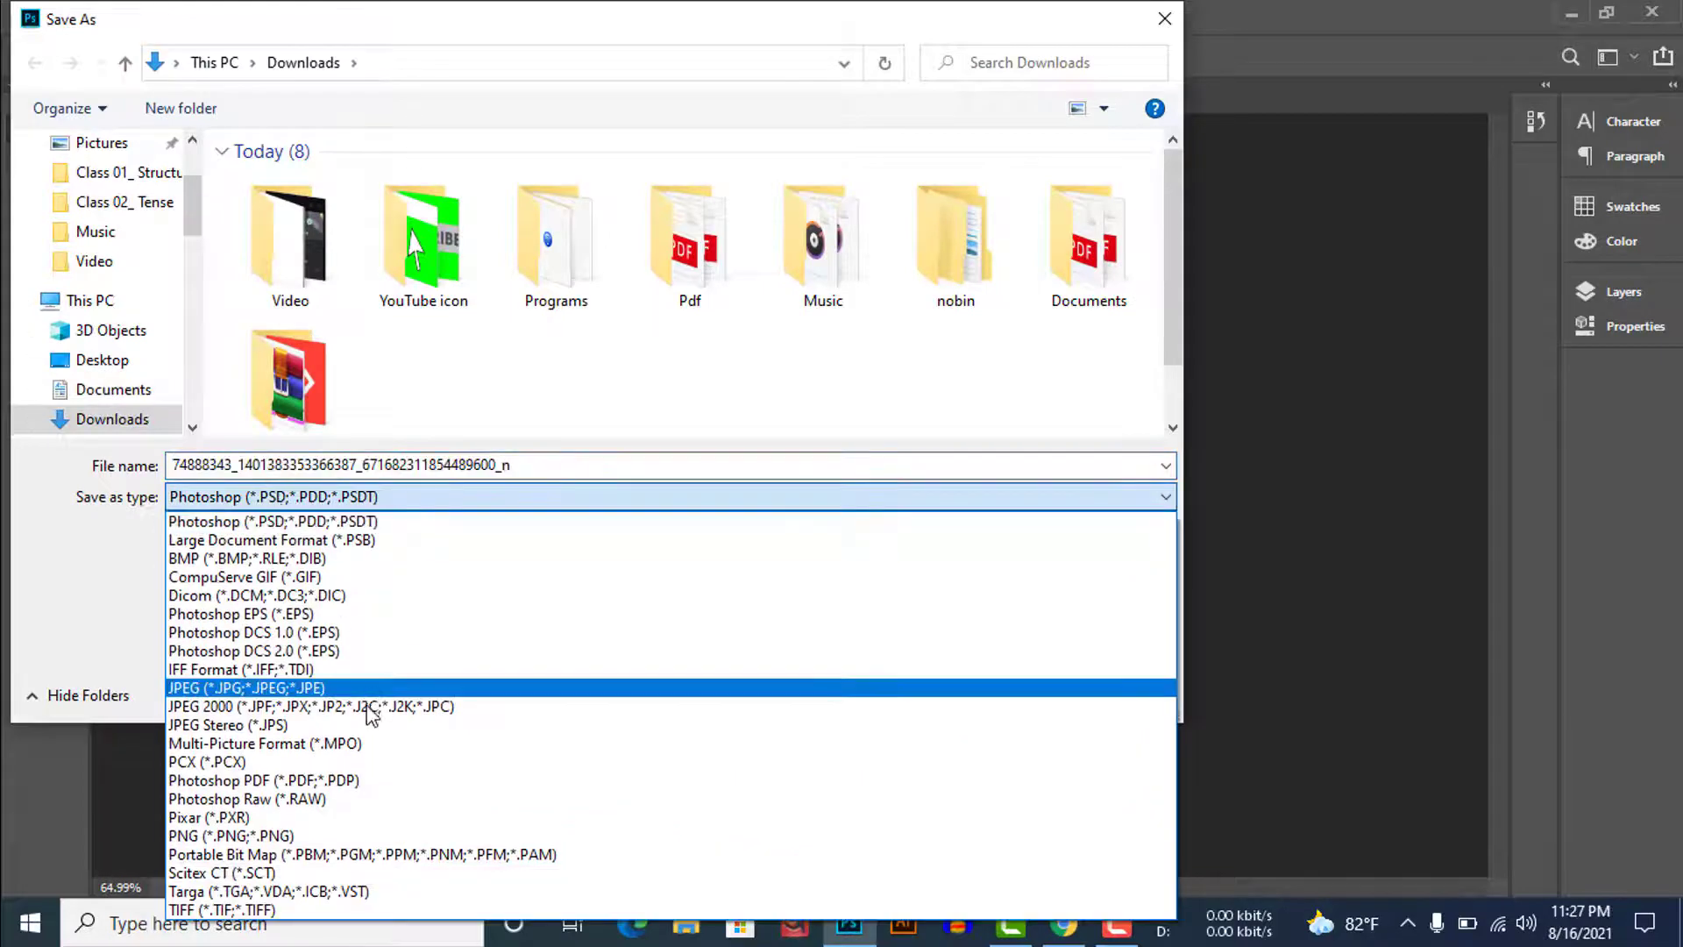
click(315, 689)
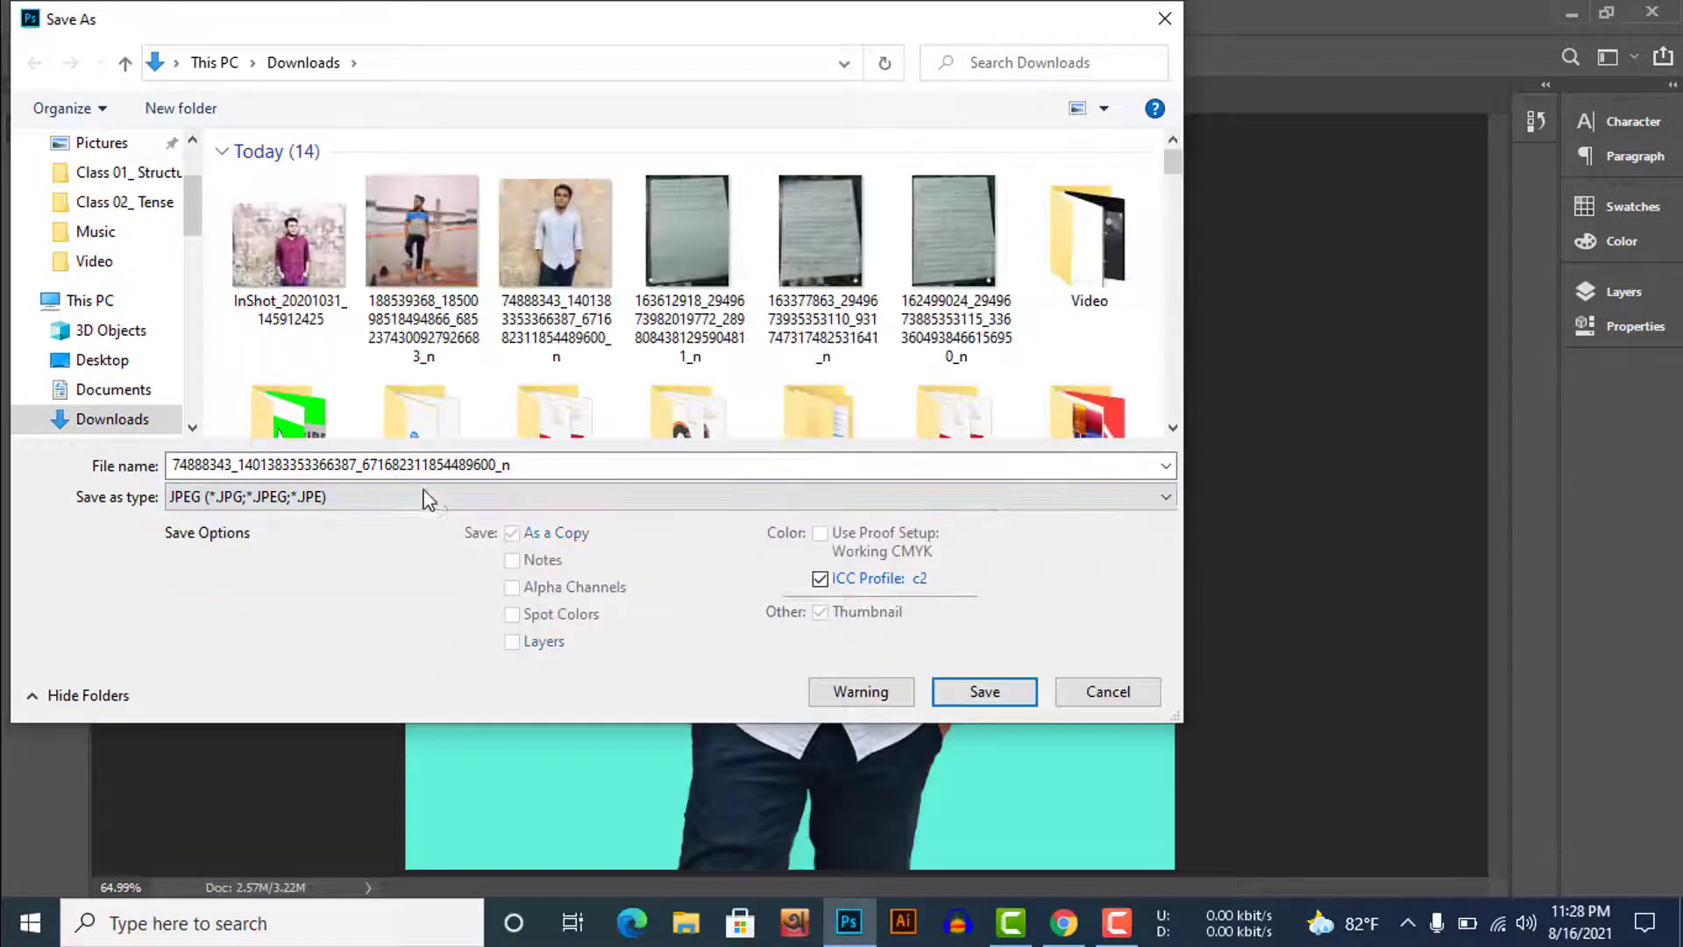
text(today)
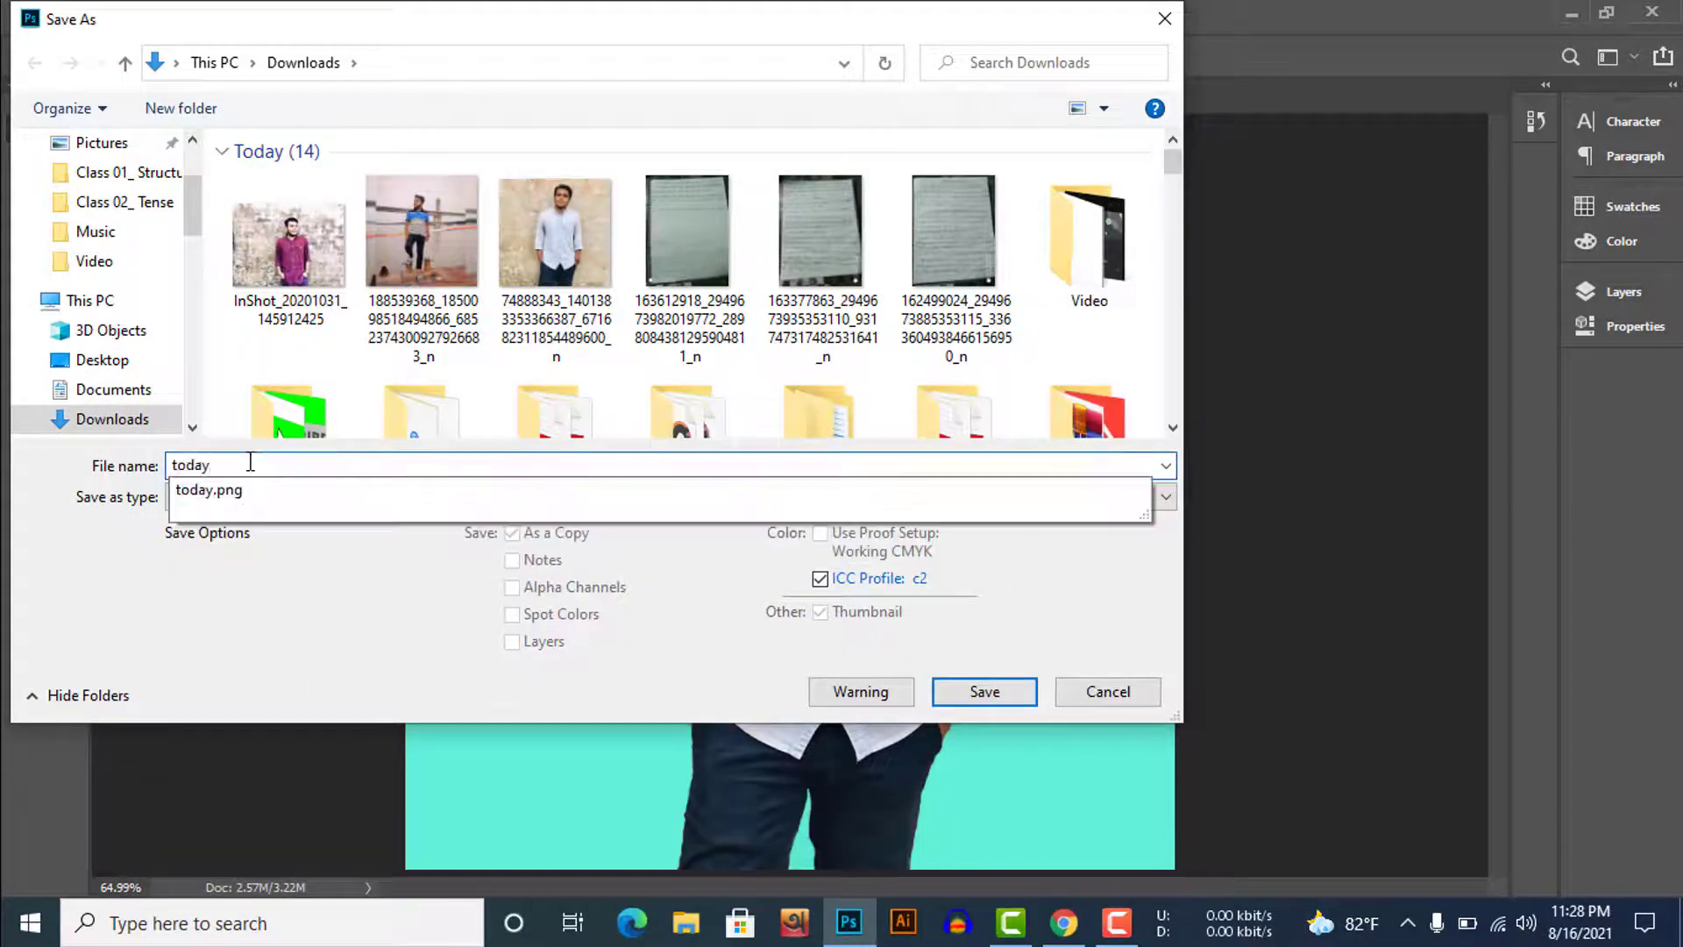
text(-2)
click(954, 690)
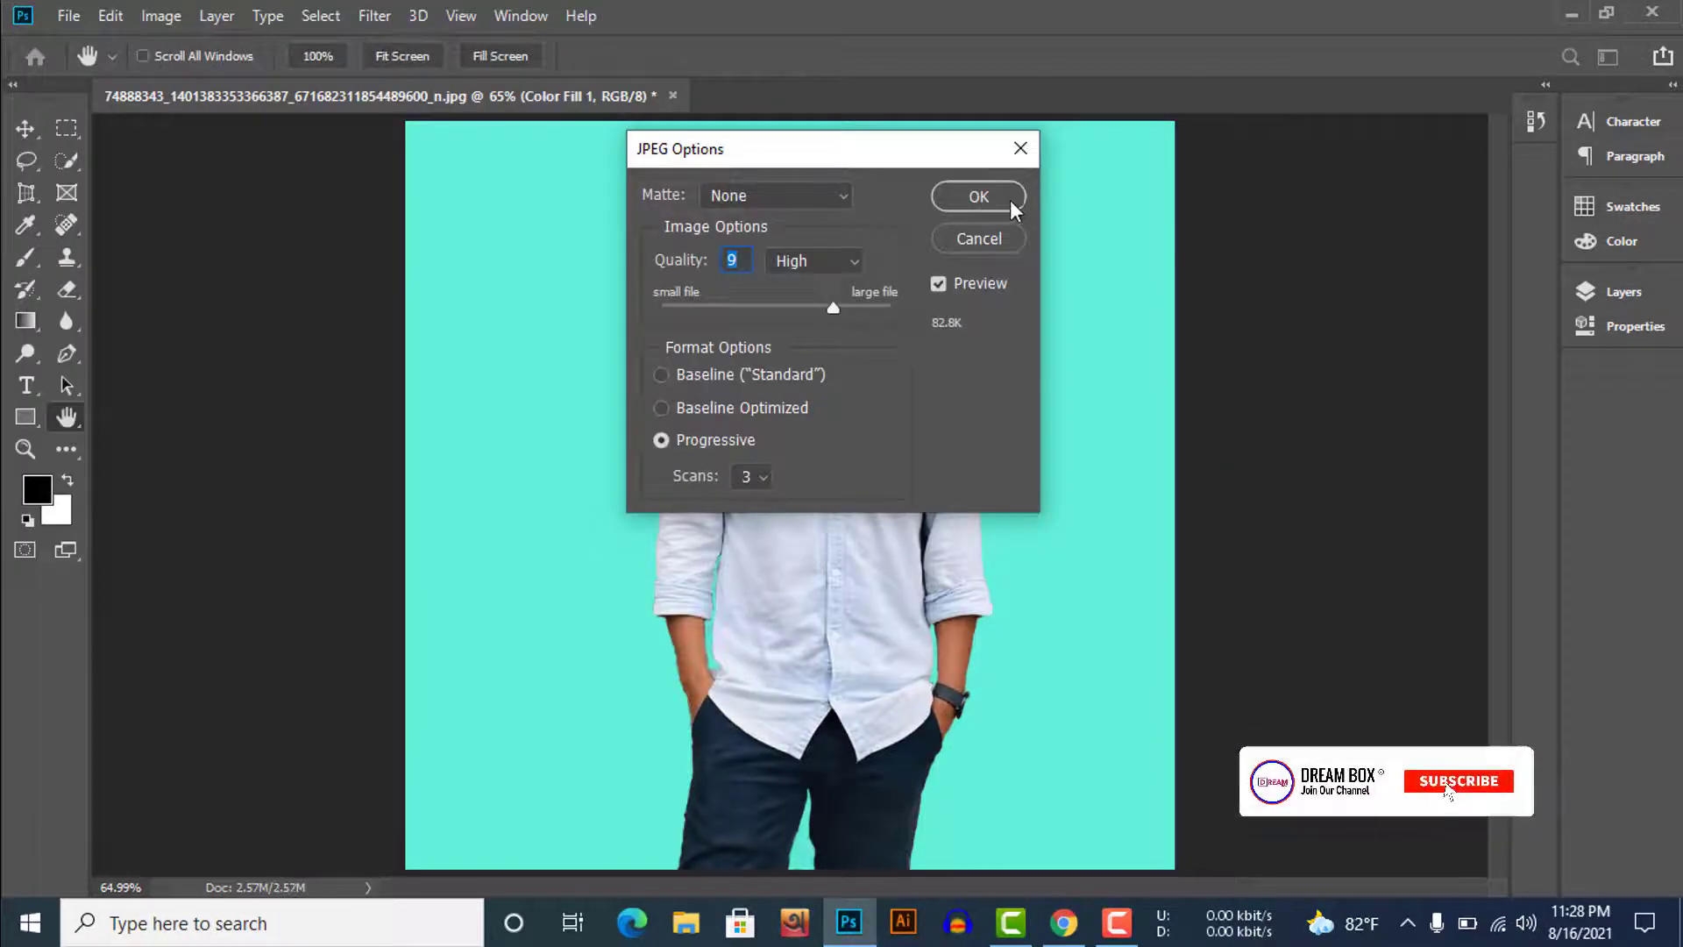
click(986, 195)
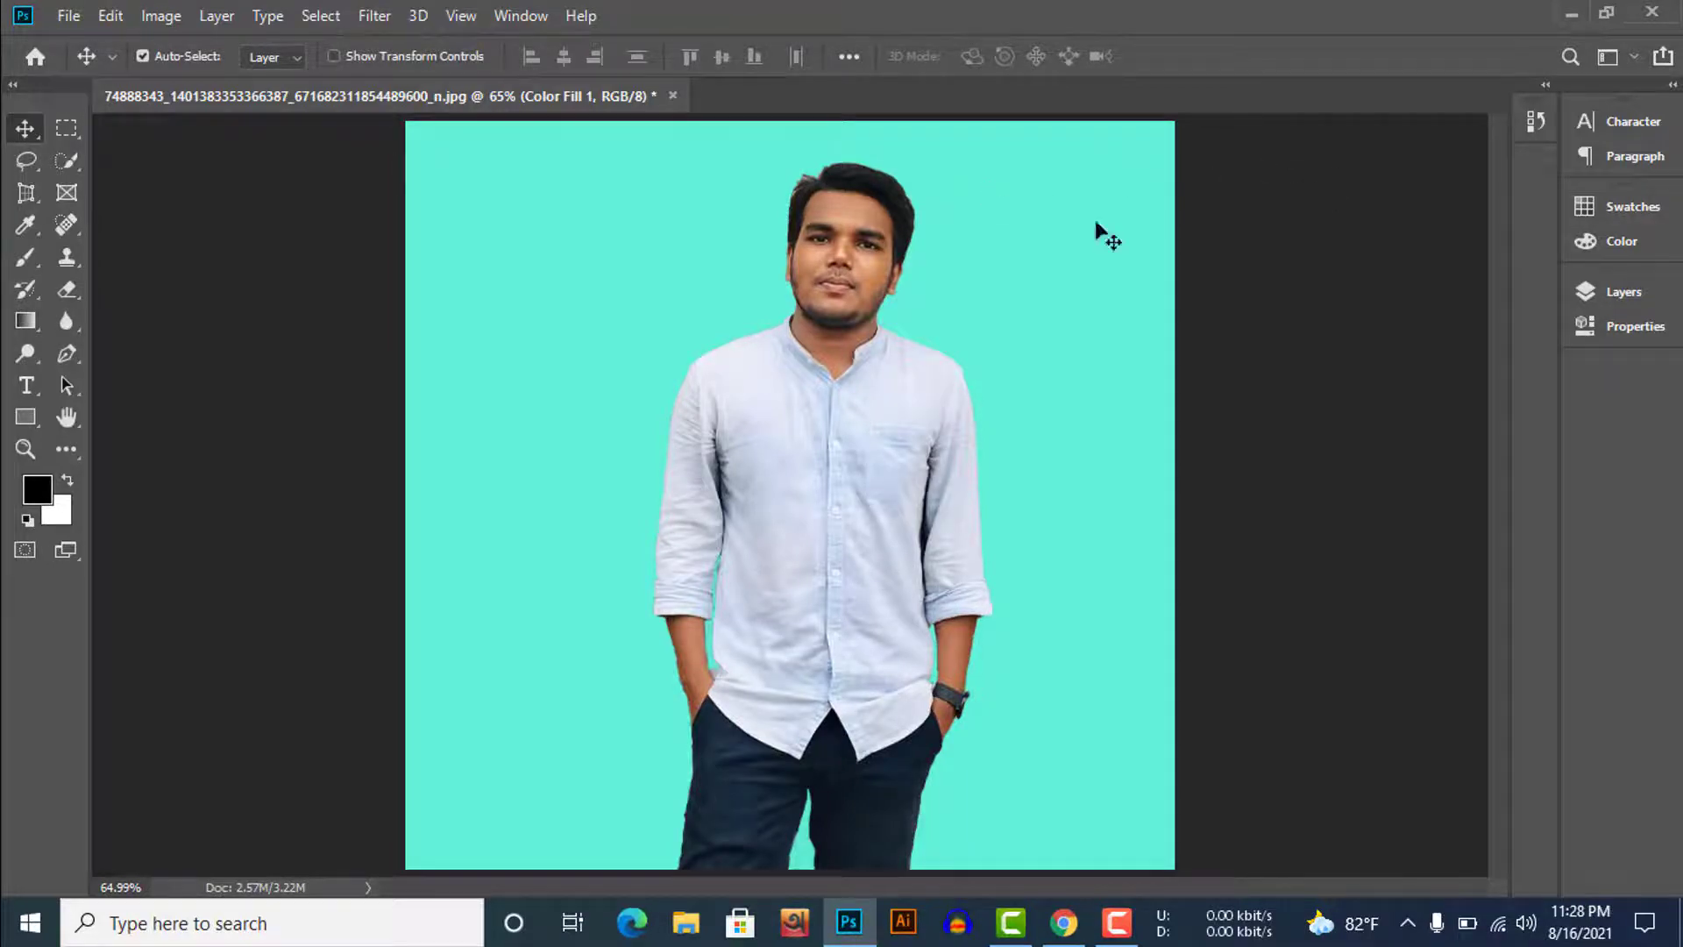
click(1574, 19)
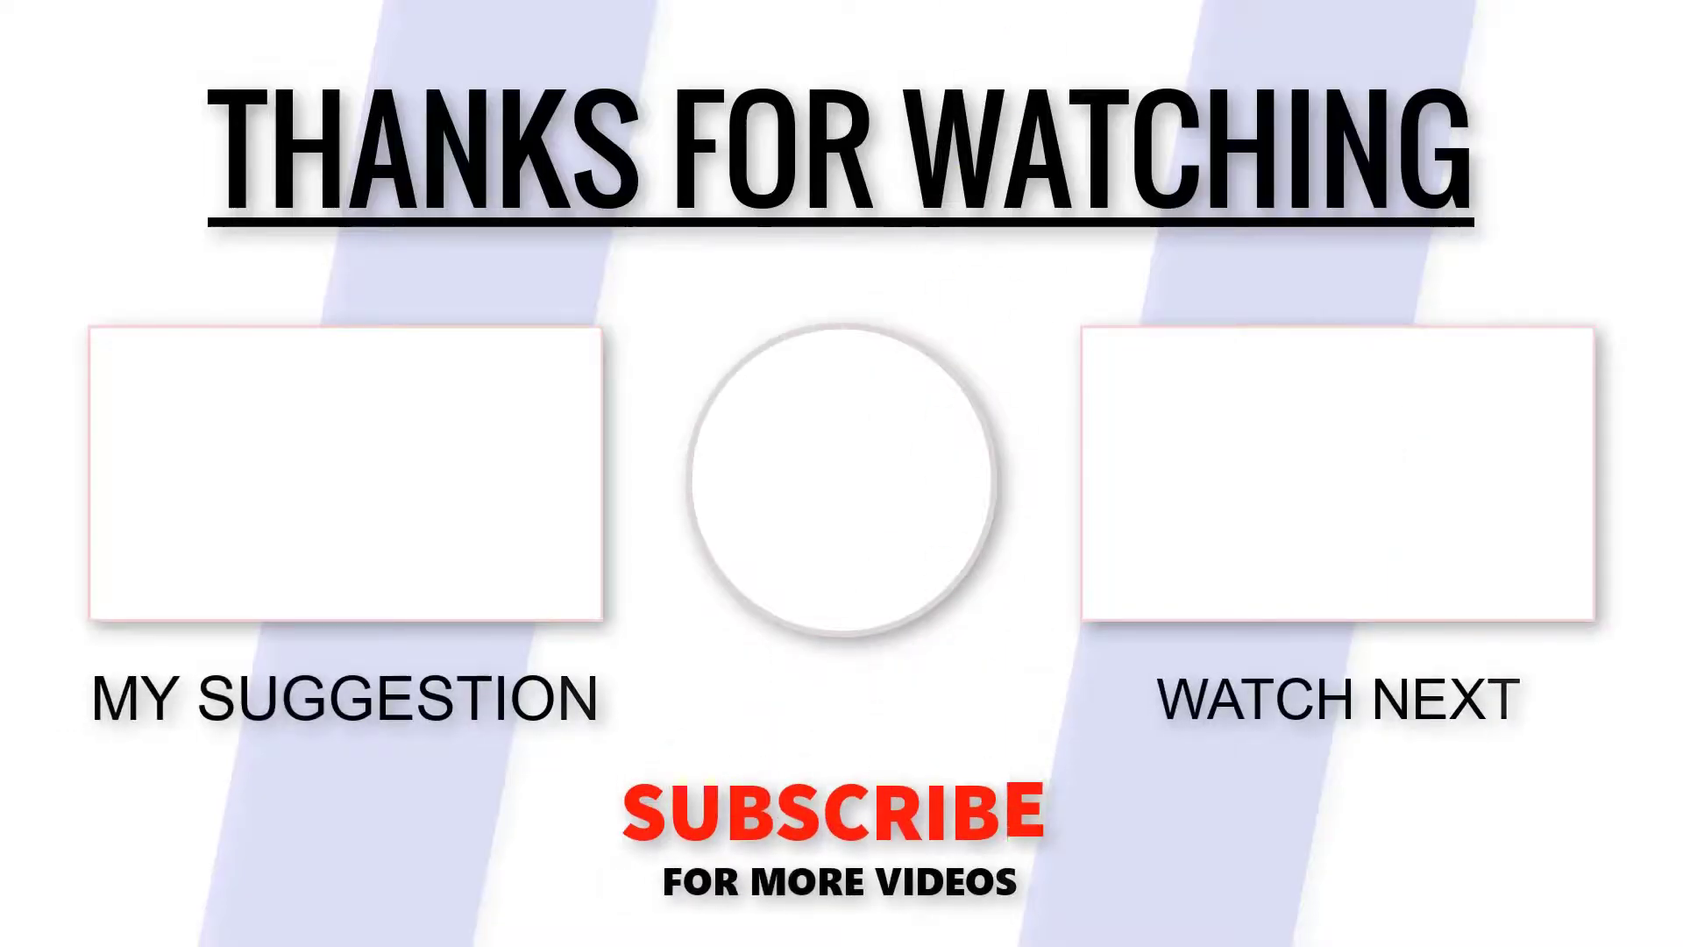